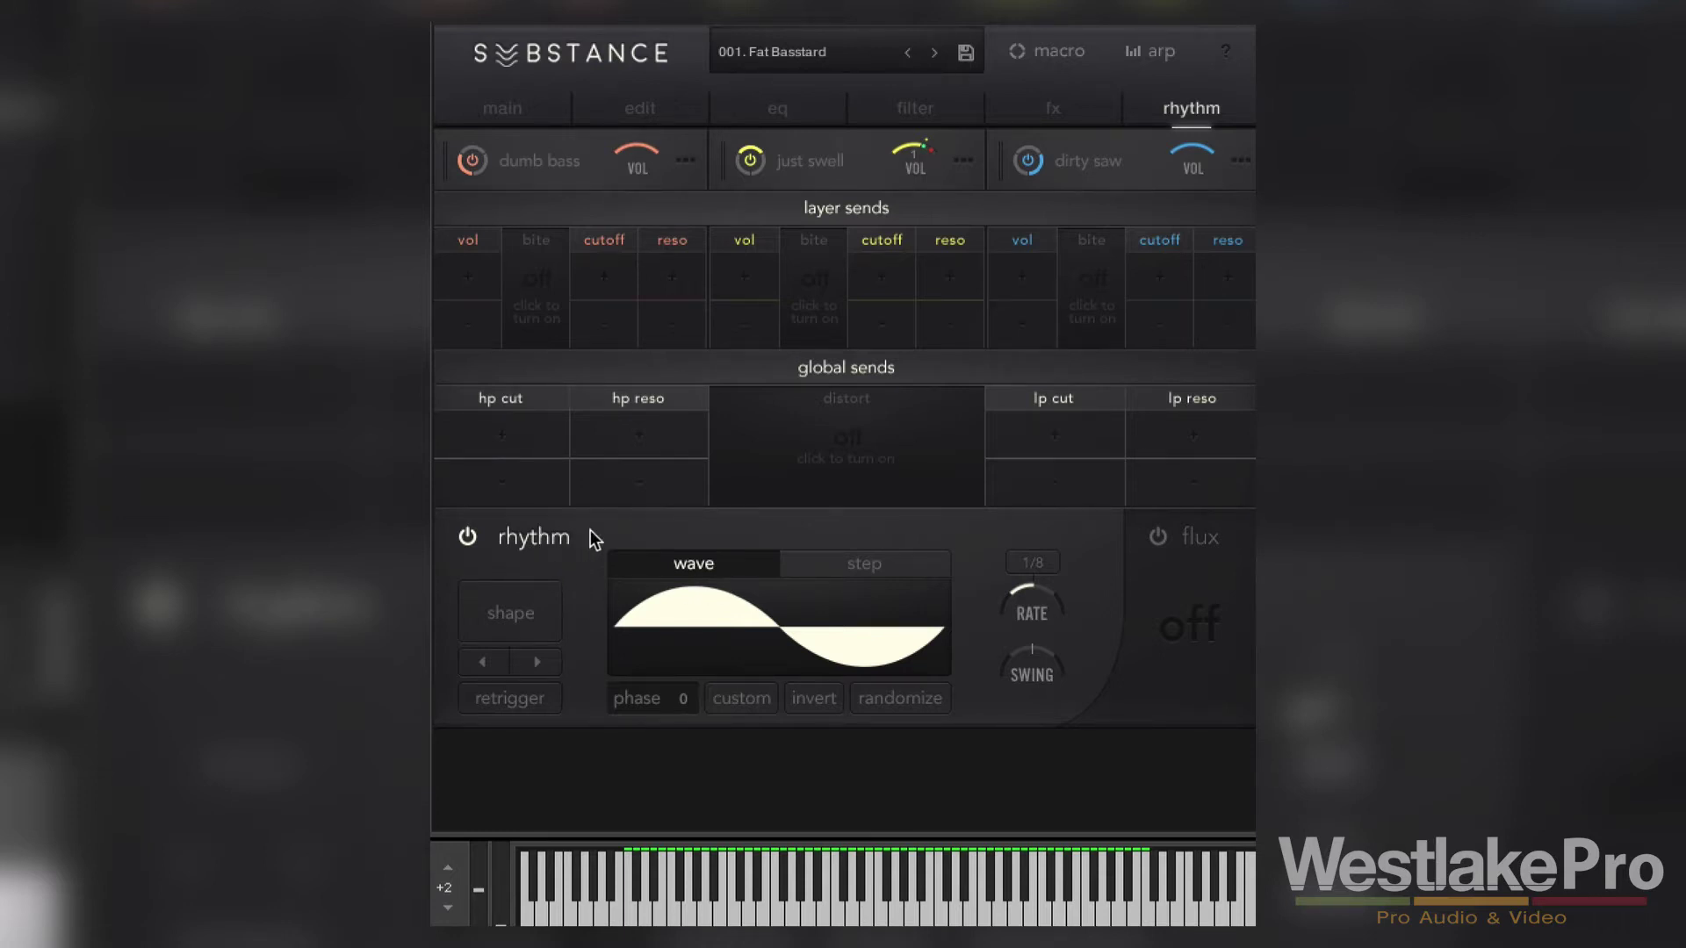
# Step: Try the rhythm's step pattern mode, shifting the pattern, then return to wave mode
pyautogui.click(820, 567)
pyautogui.click(742, 564)
pyautogui.click(838, 565)
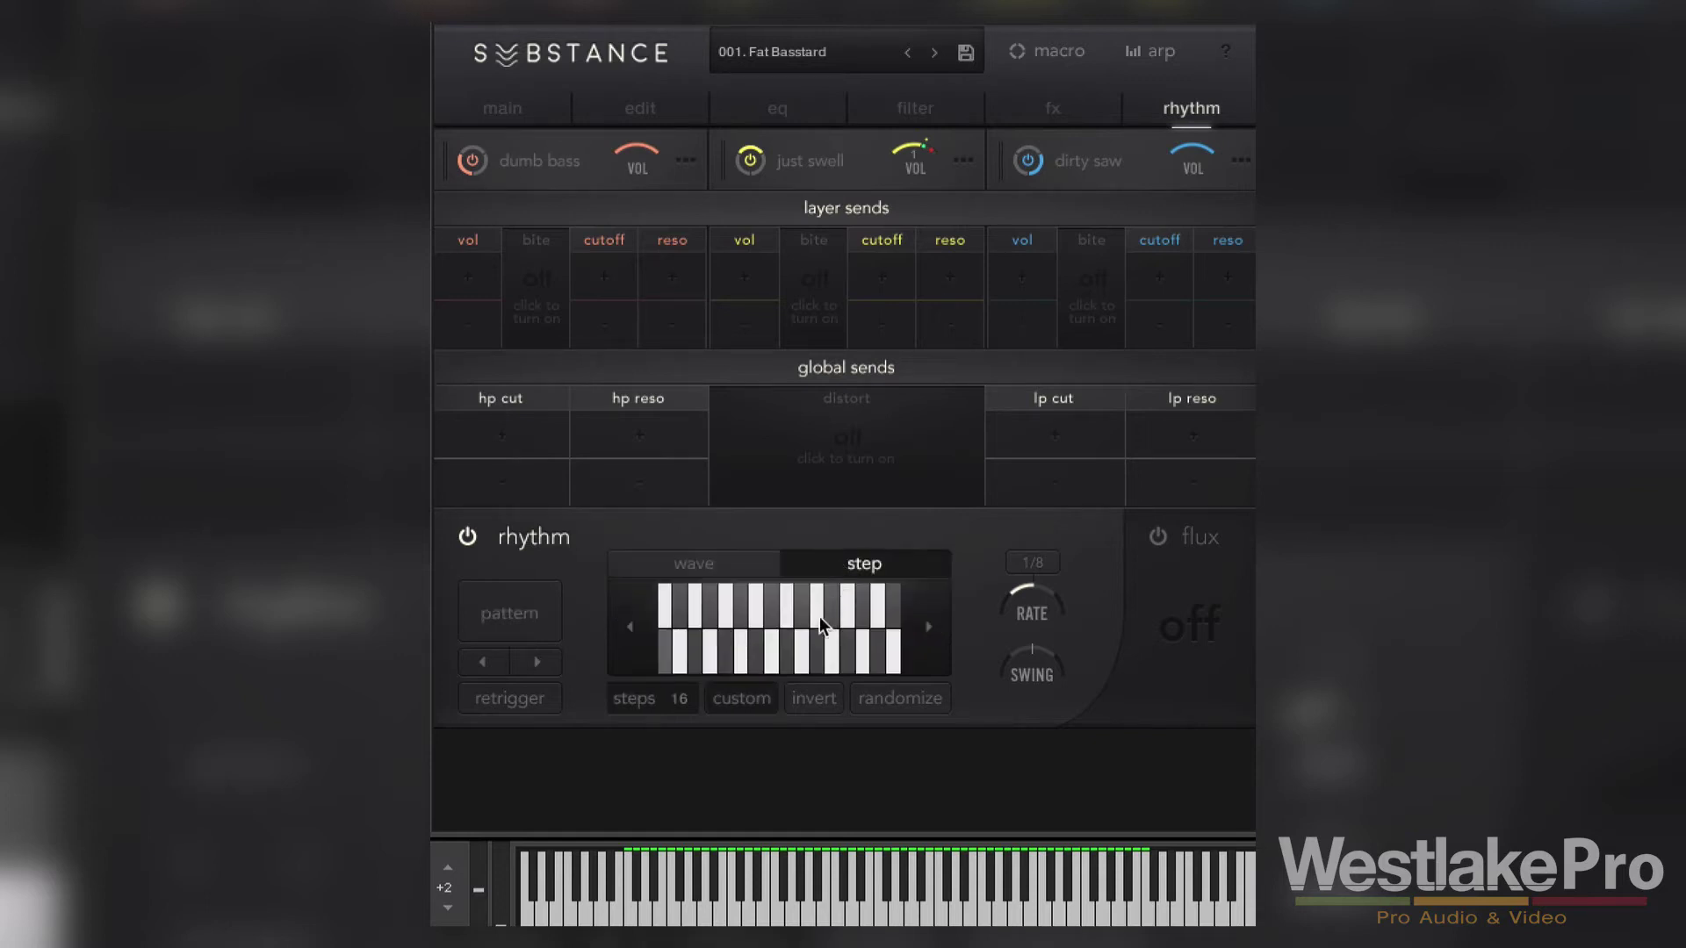
pyautogui.click(914, 648)
pyautogui.click(914, 648)
pyautogui.click(702, 565)
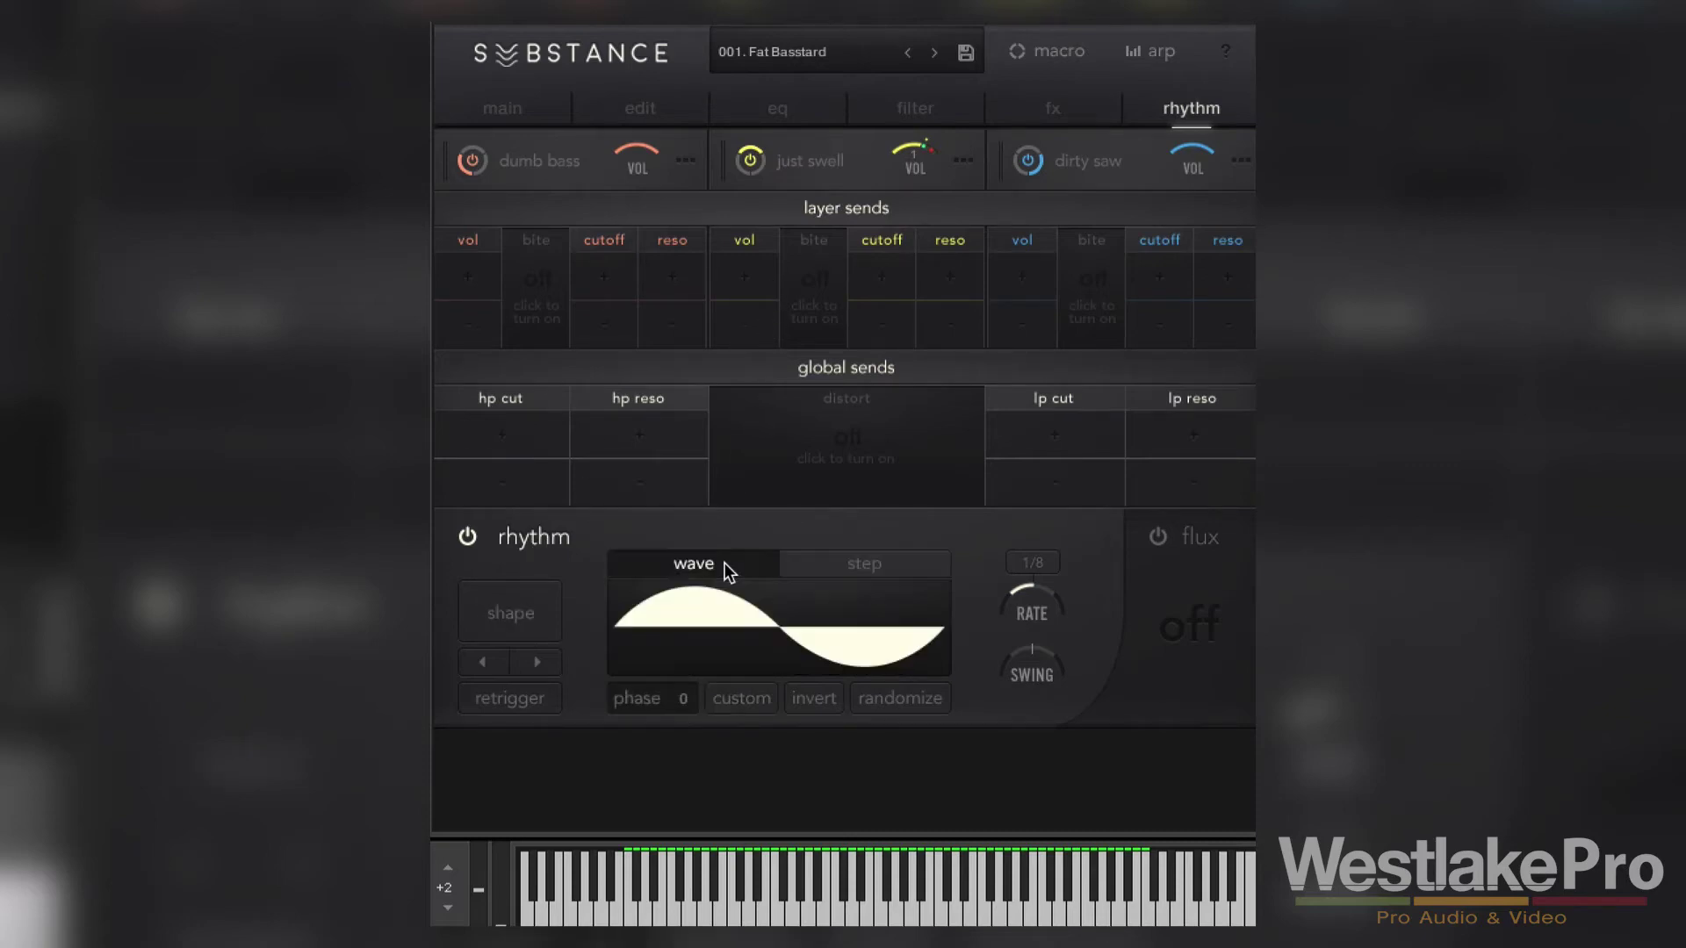
# Step: Choose the square wave as the rhythm's wave shape and confirm it
pyautogui.click(493, 598)
pyautogui.click(918, 239)
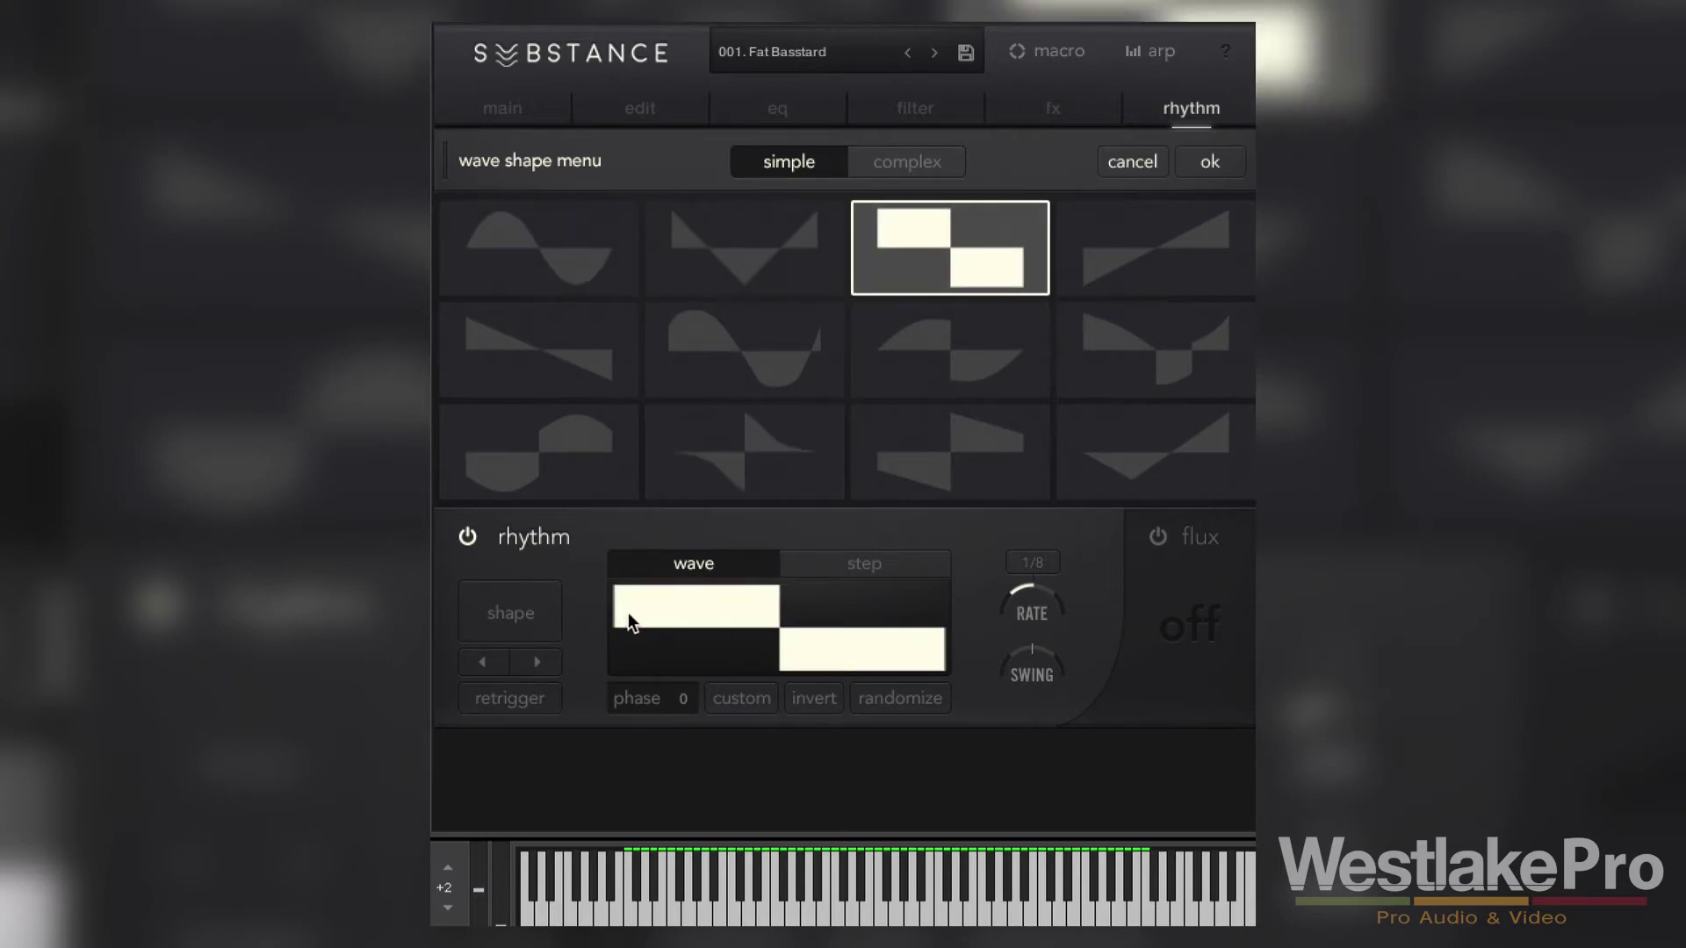
pyautogui.click(803, 557)
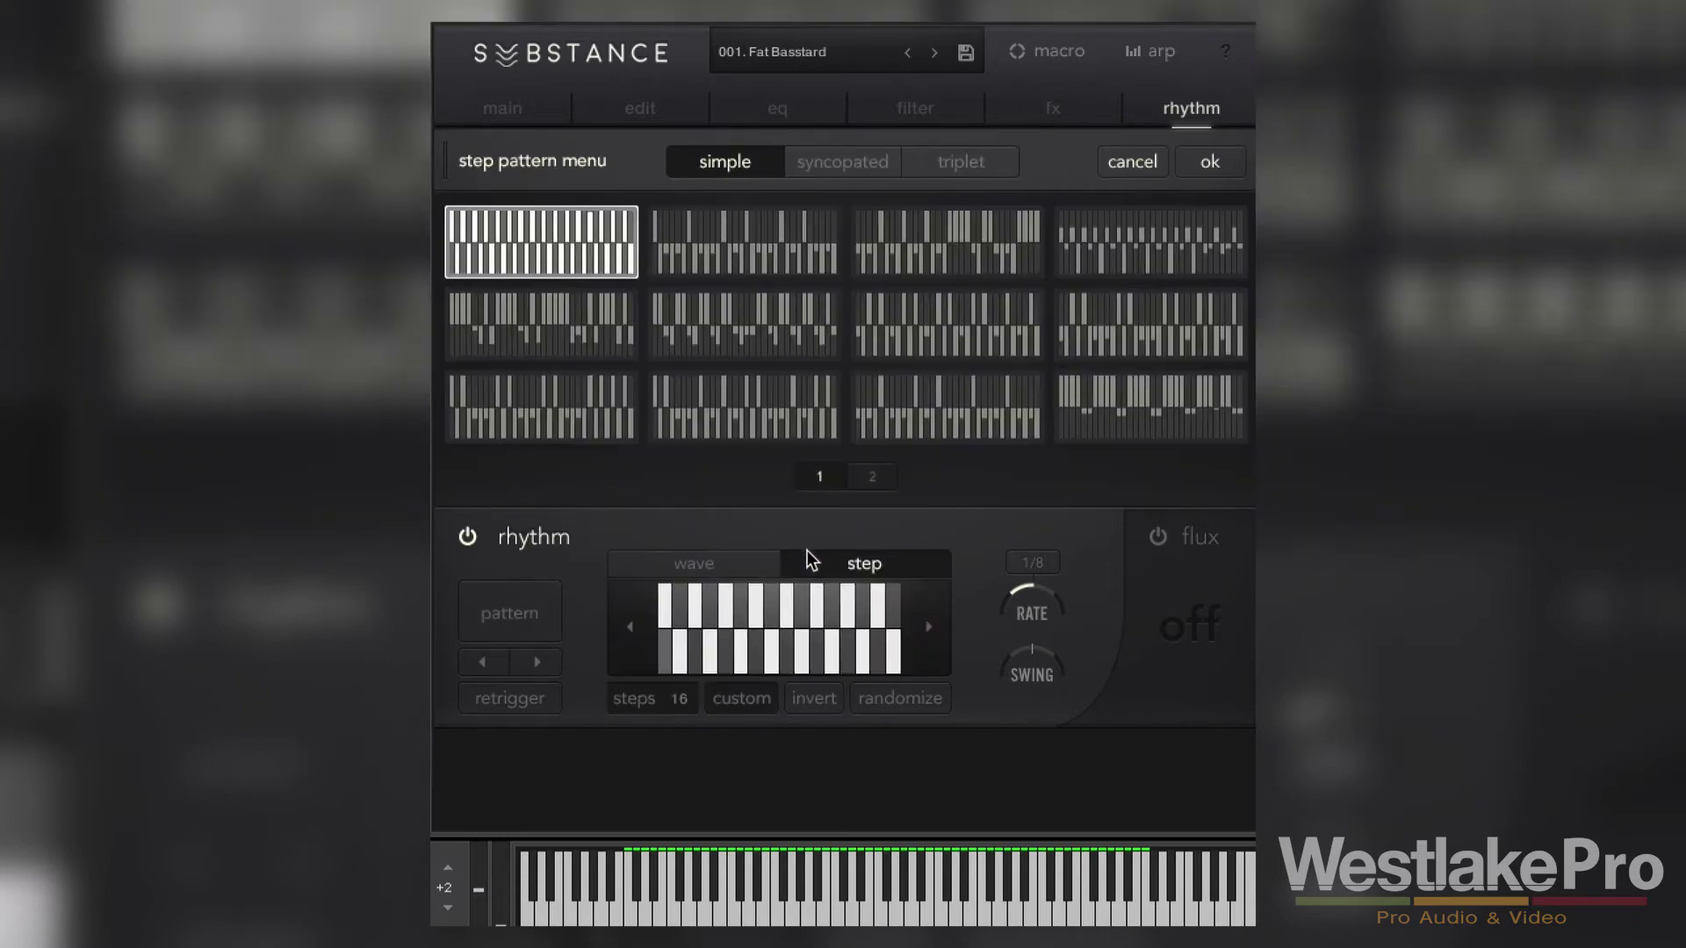
pyautogui.click(734, 568)
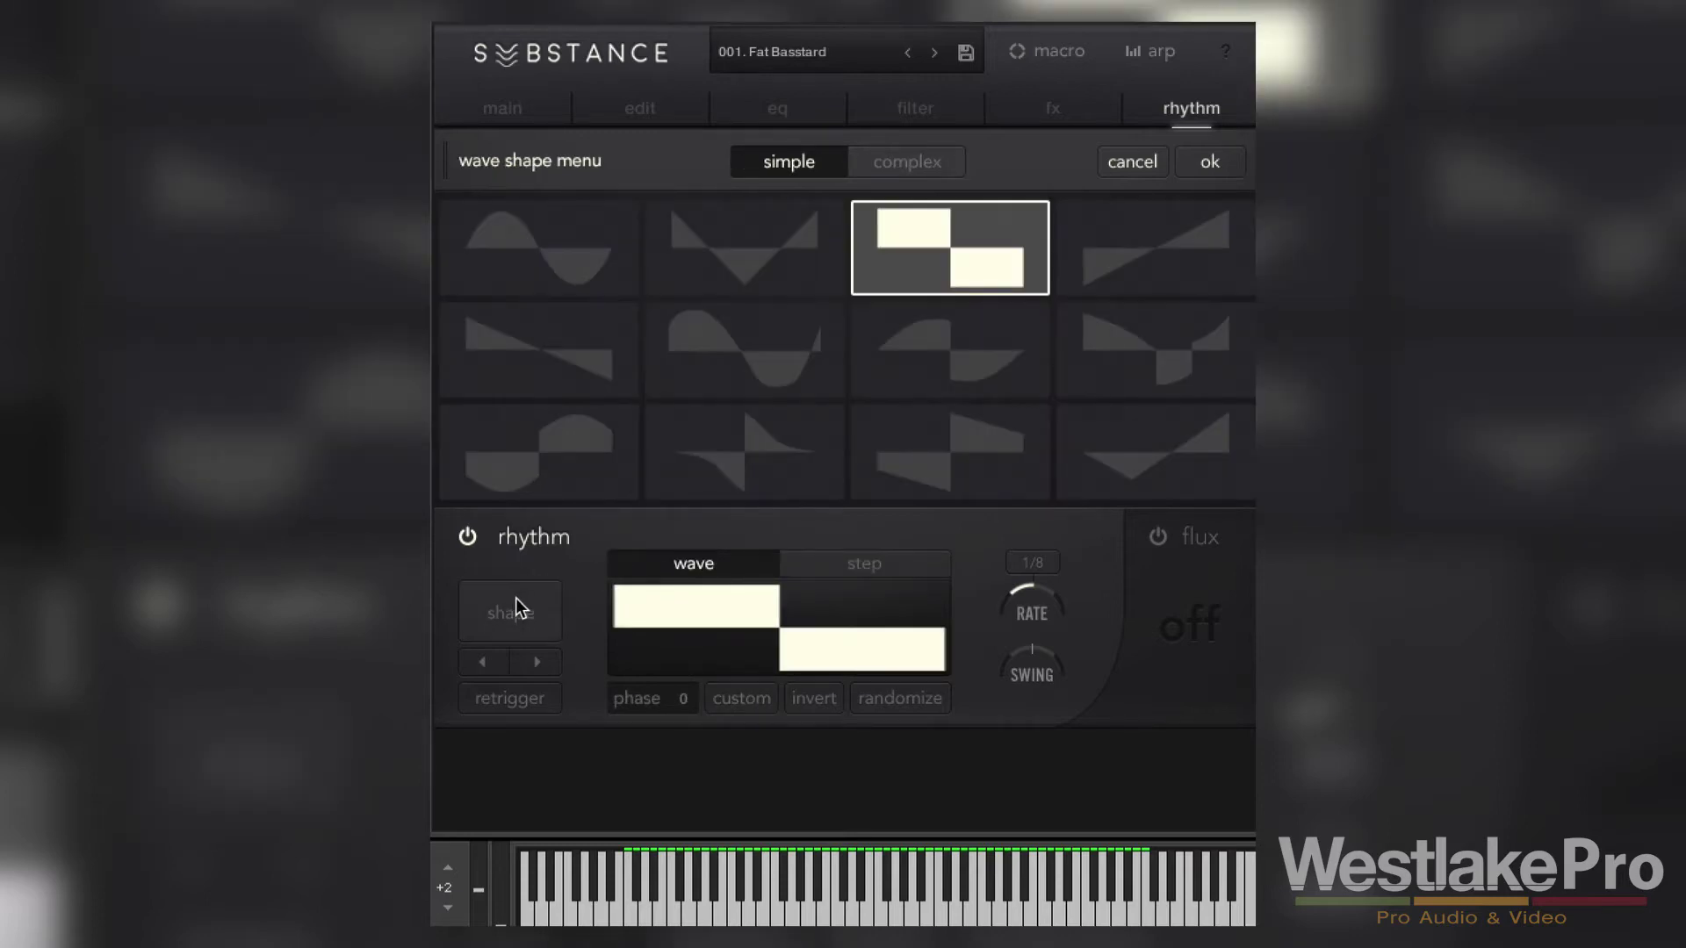
pyautogui.click(884, 232)
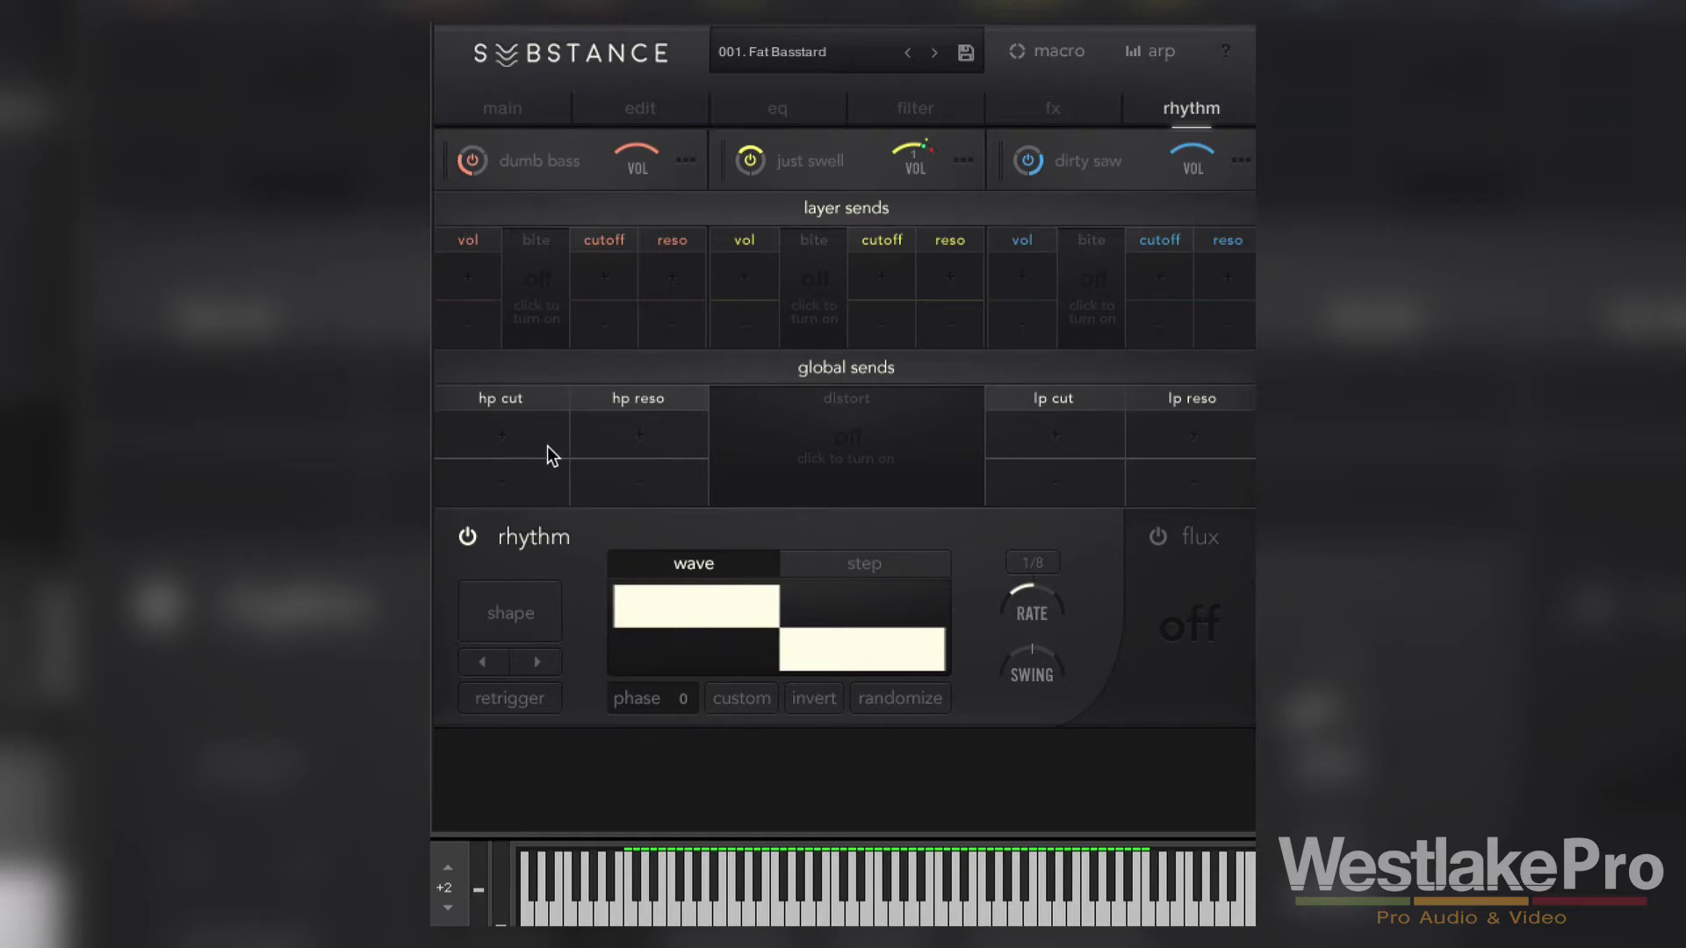
# Step: Set the rhythm's global lp cut send to a moderate positive amount, back on the rhythm page
pyautogui.moveTo(1091, 458); pyautogui.dragTo(1108, 344)
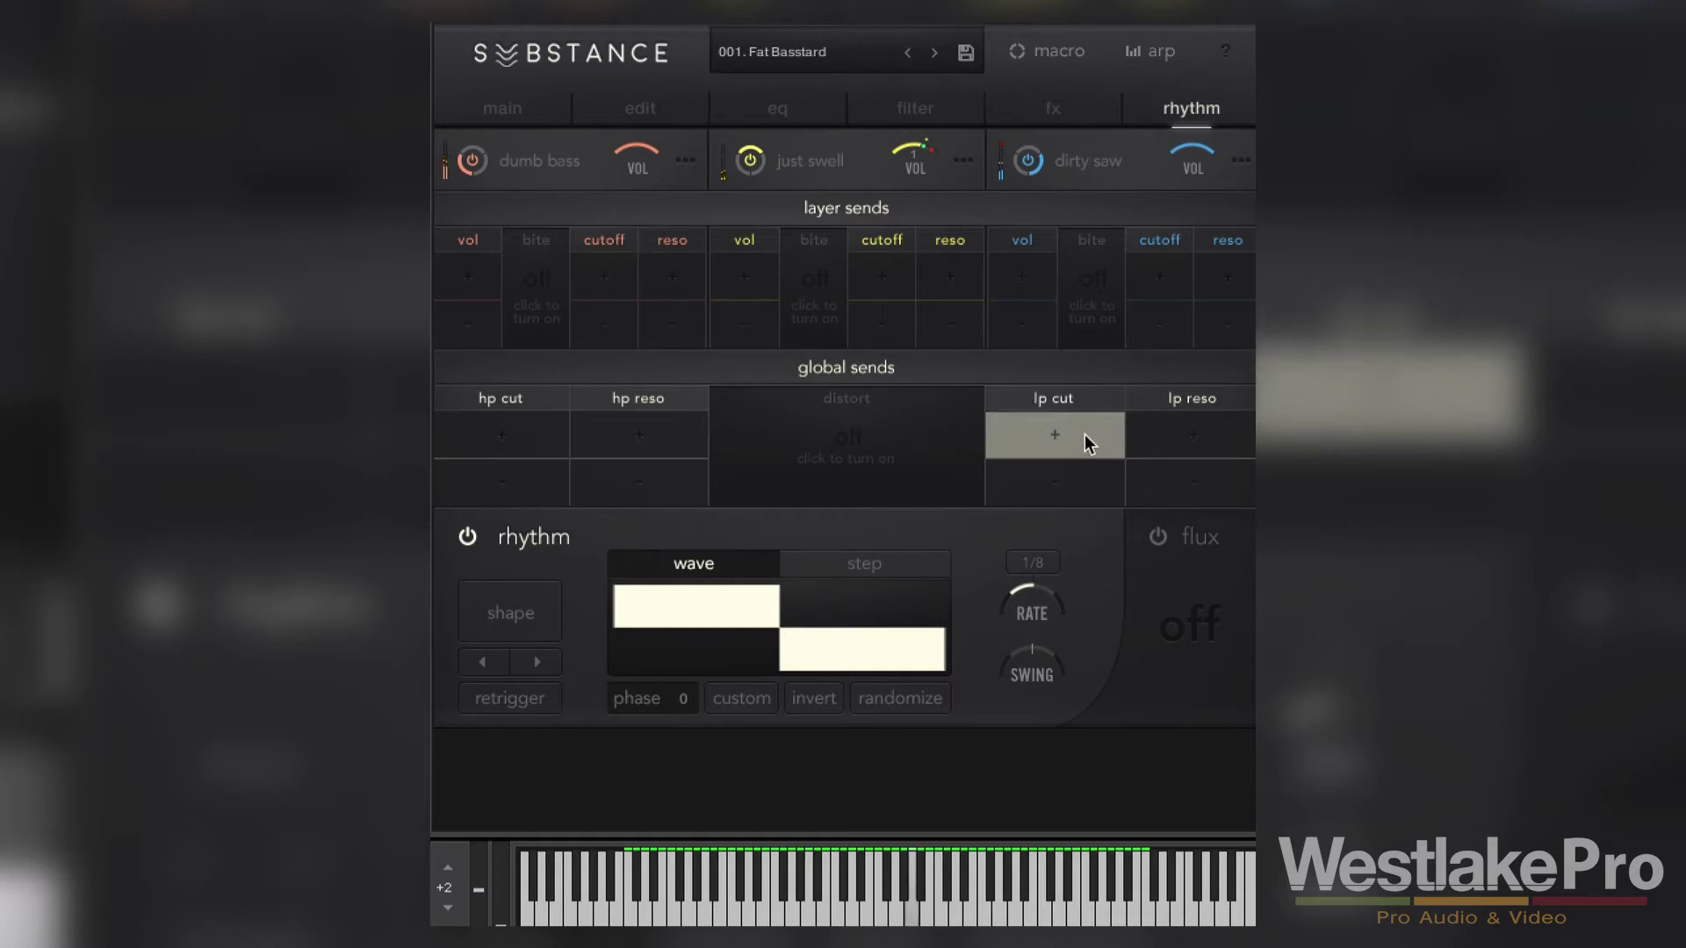
pyautogui.moveTo(1083, 434); pyautogui.dragTo(1084, 540)
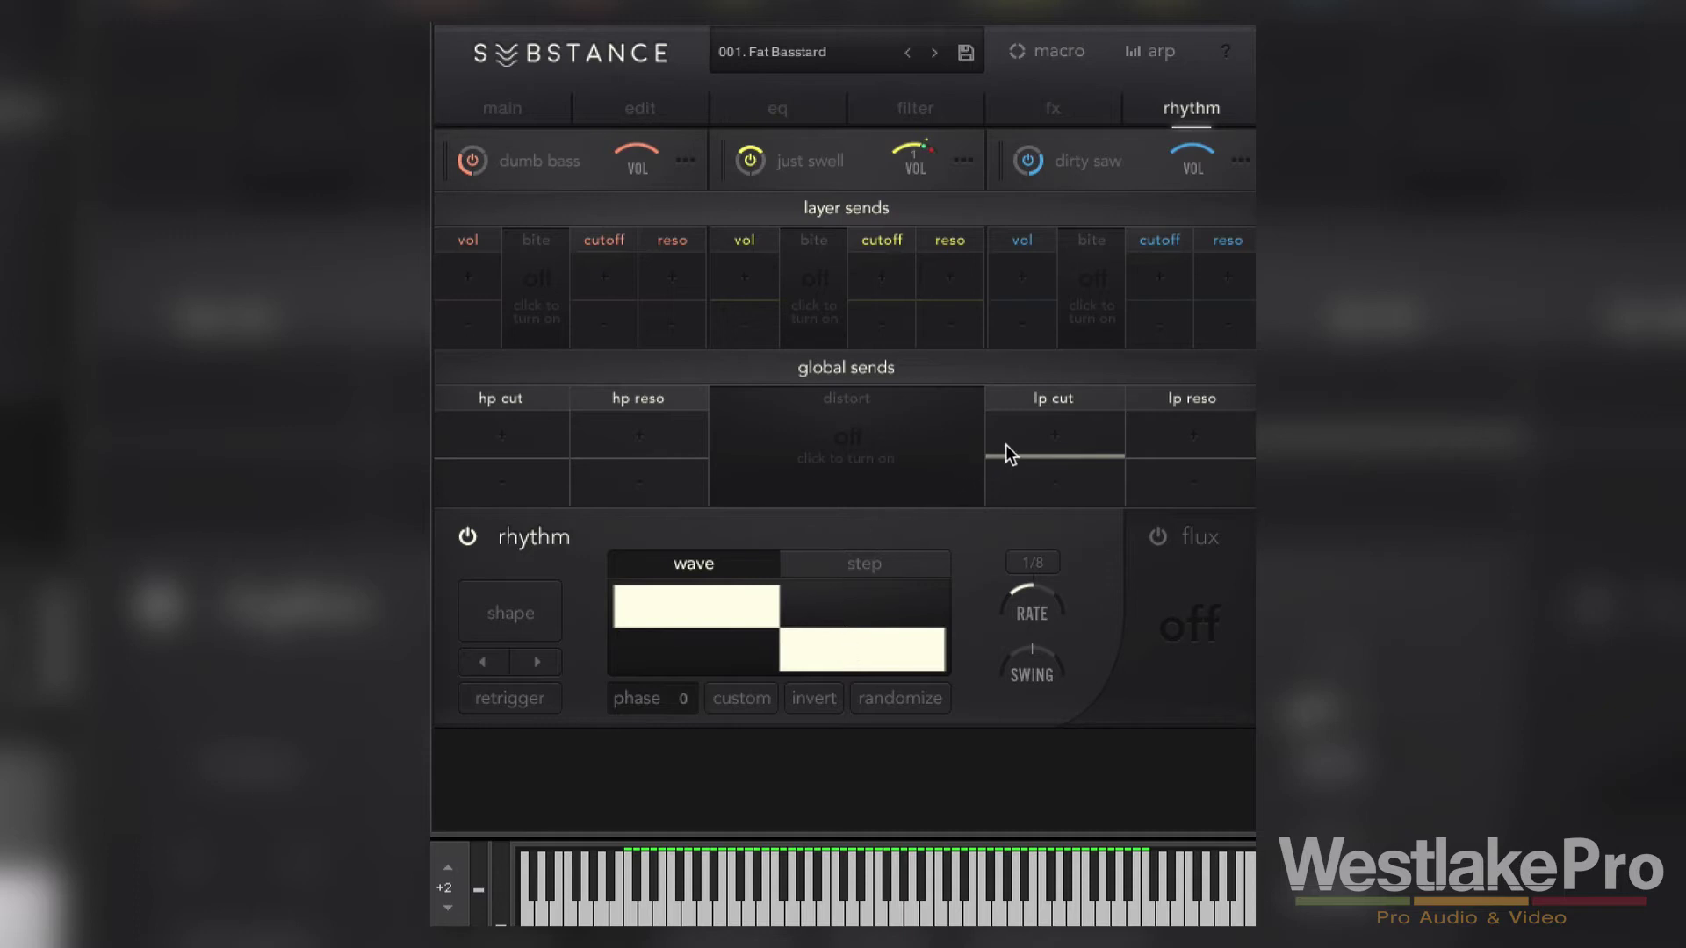
pyautogui.moveTo(1008, 444); pyautogui.dragTo(1041, 395)
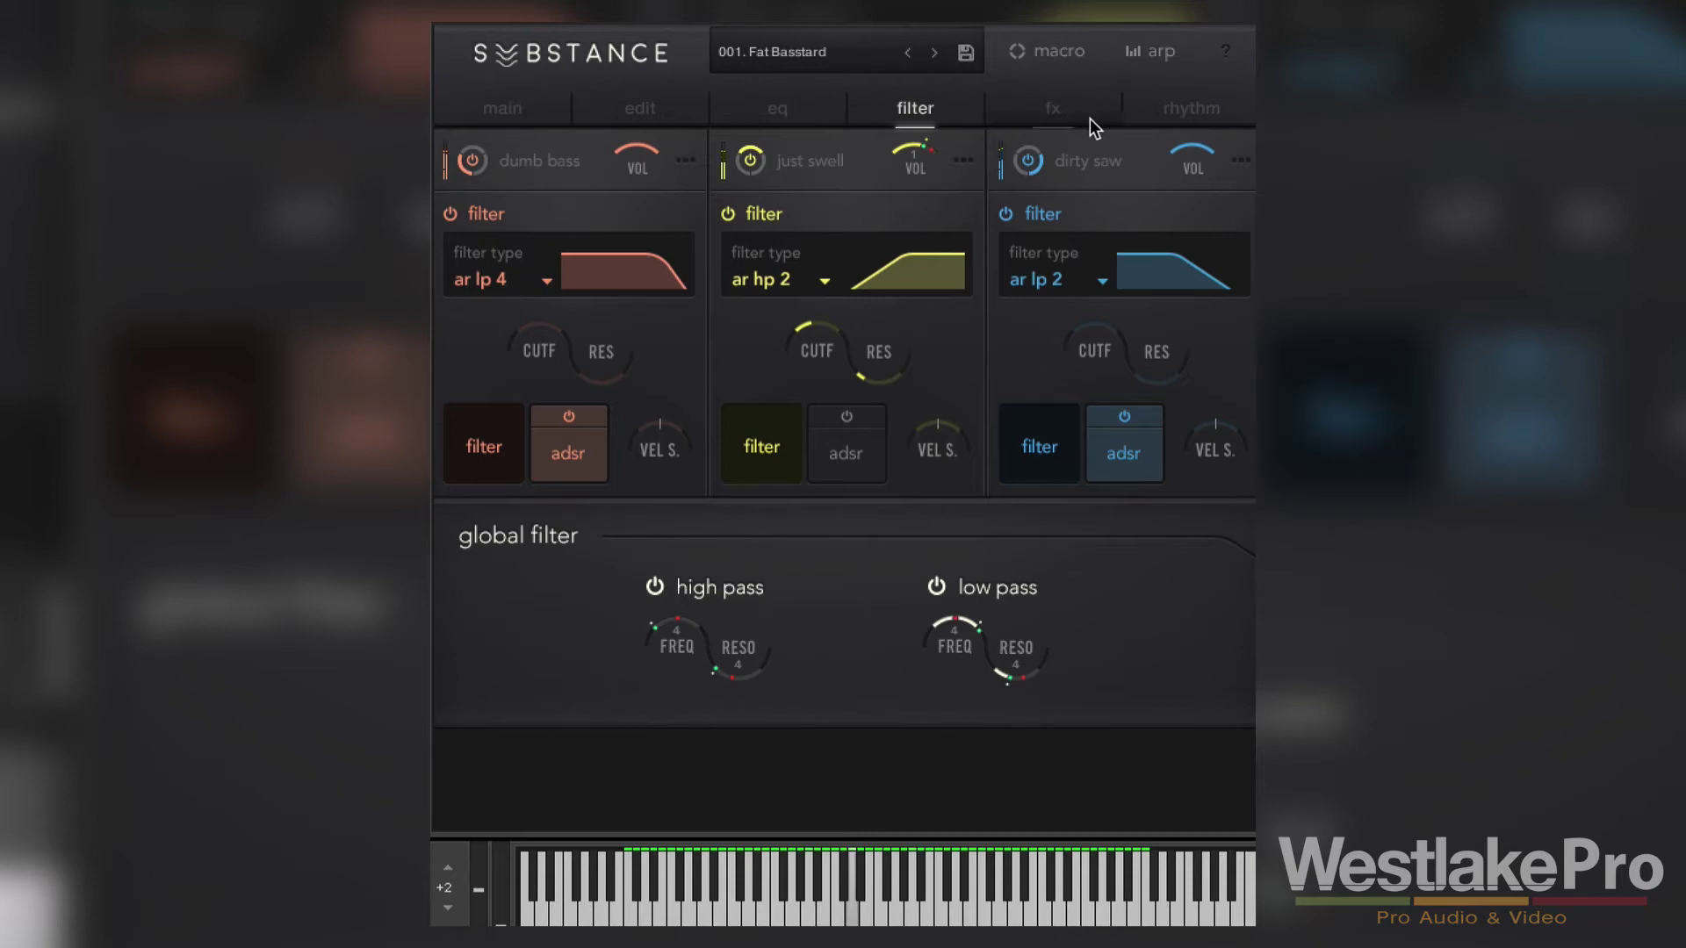
pyautogui.click(1175, 112)
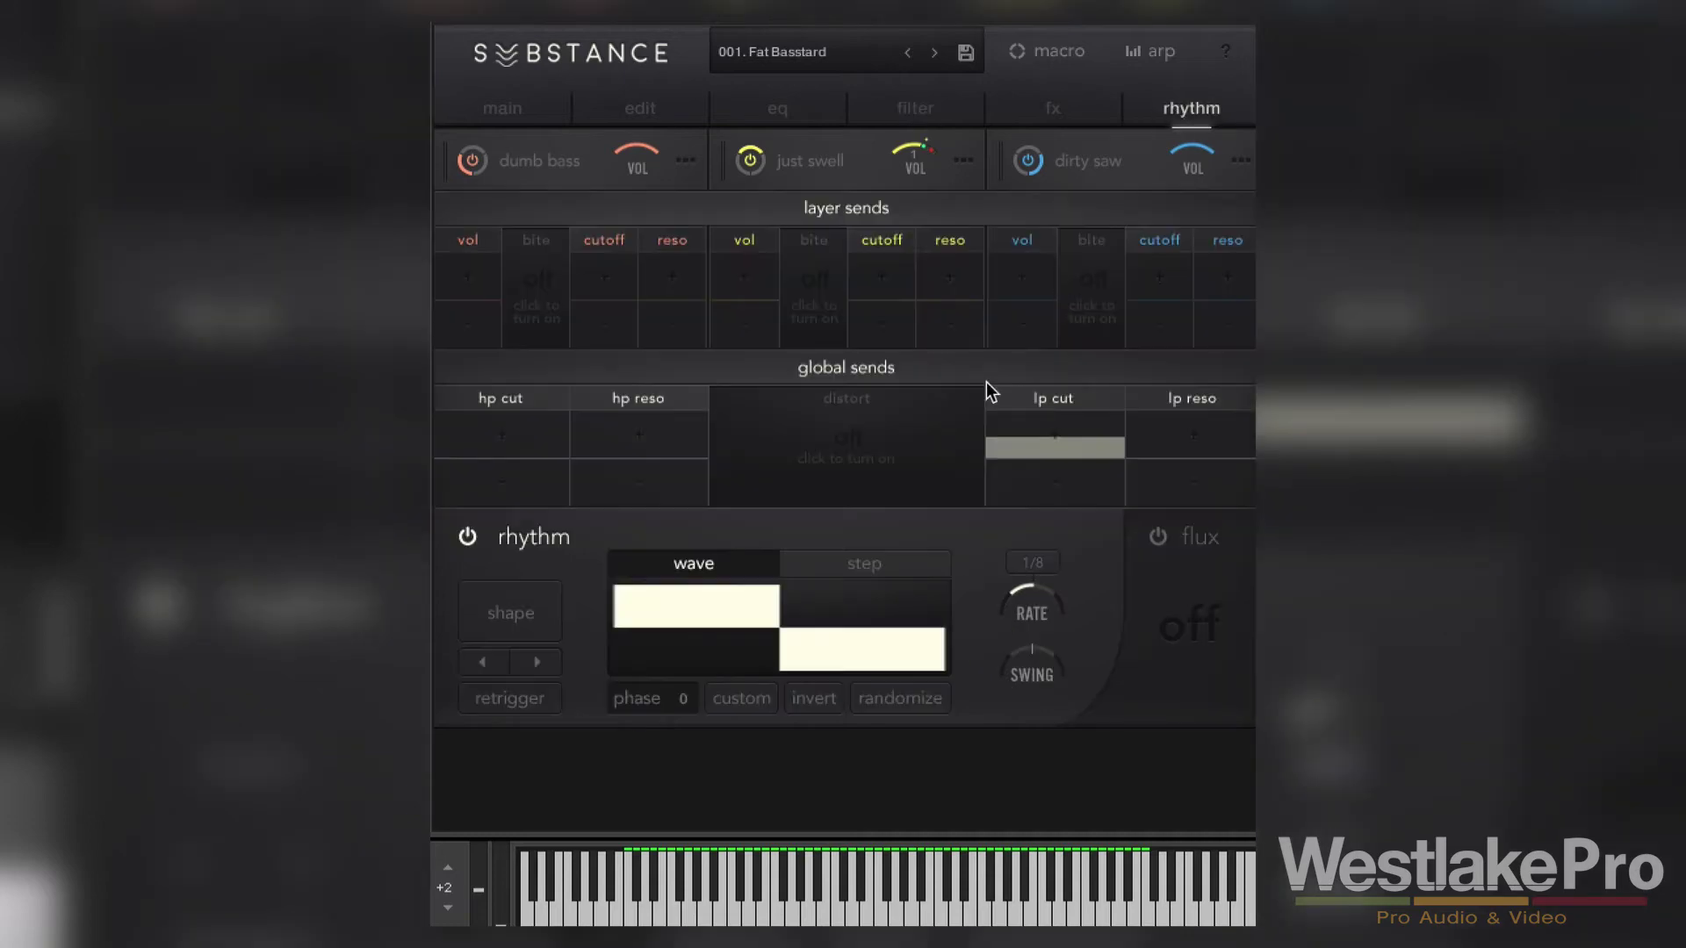
# Step: Enable global distortion, send the rhythm fully positive to drive, and switch to step mode
pyautogui.click(903, 494)
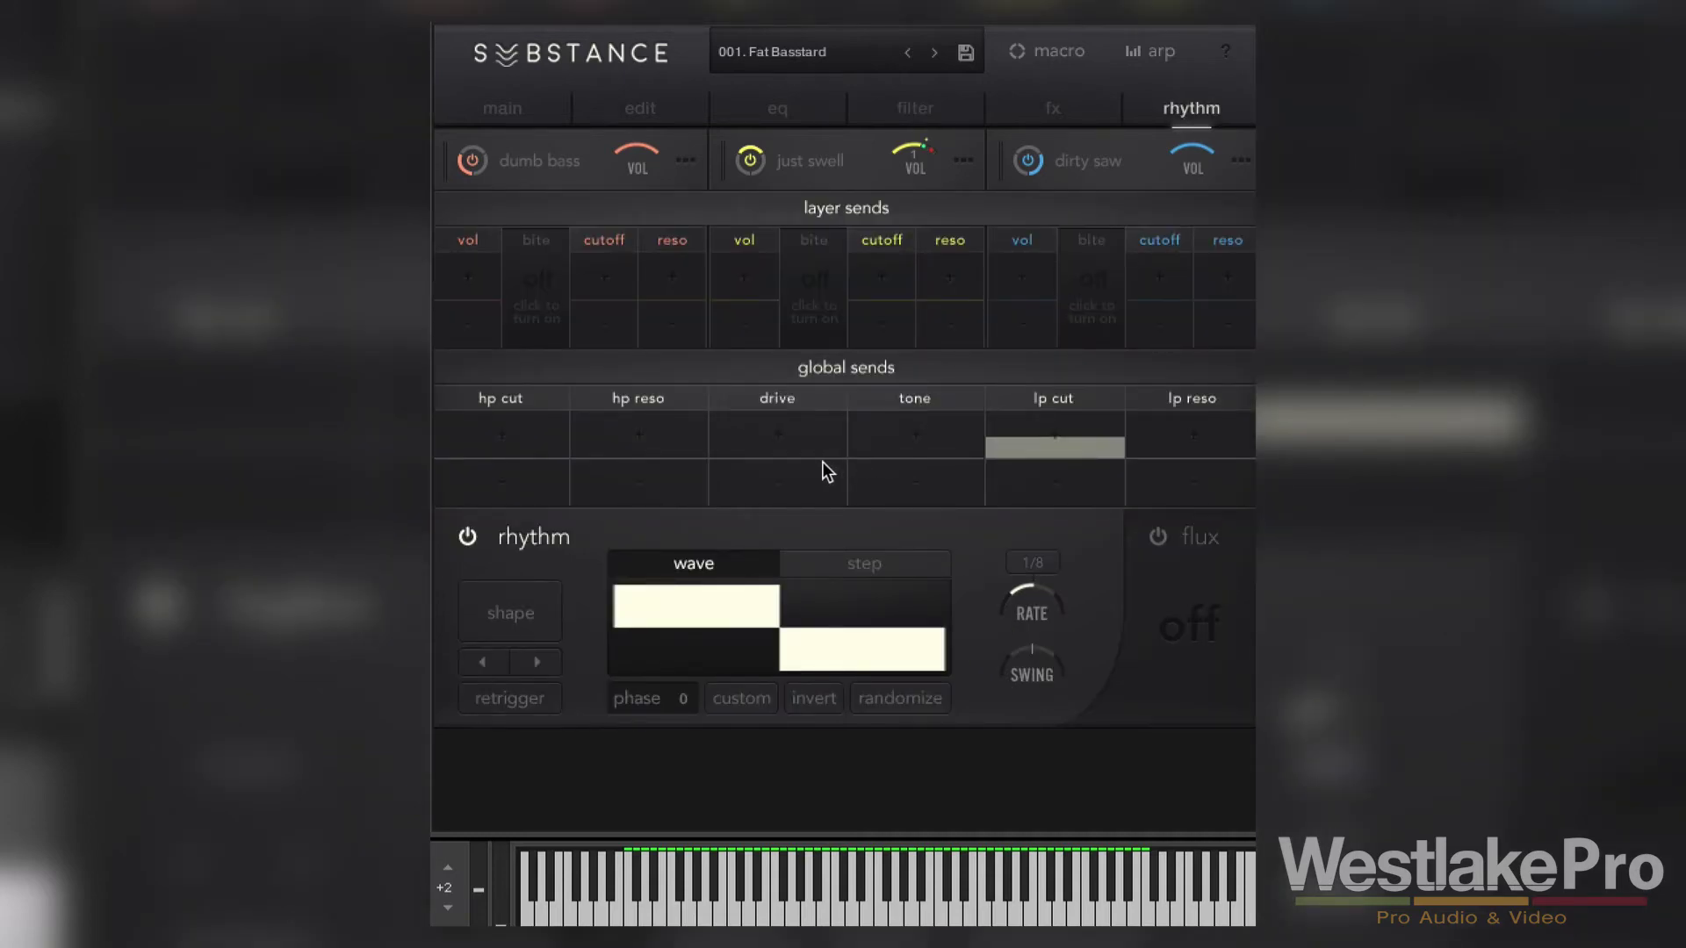
pyautogui.moveTo(823, 462); pyautogui.dragTo(823, 619)
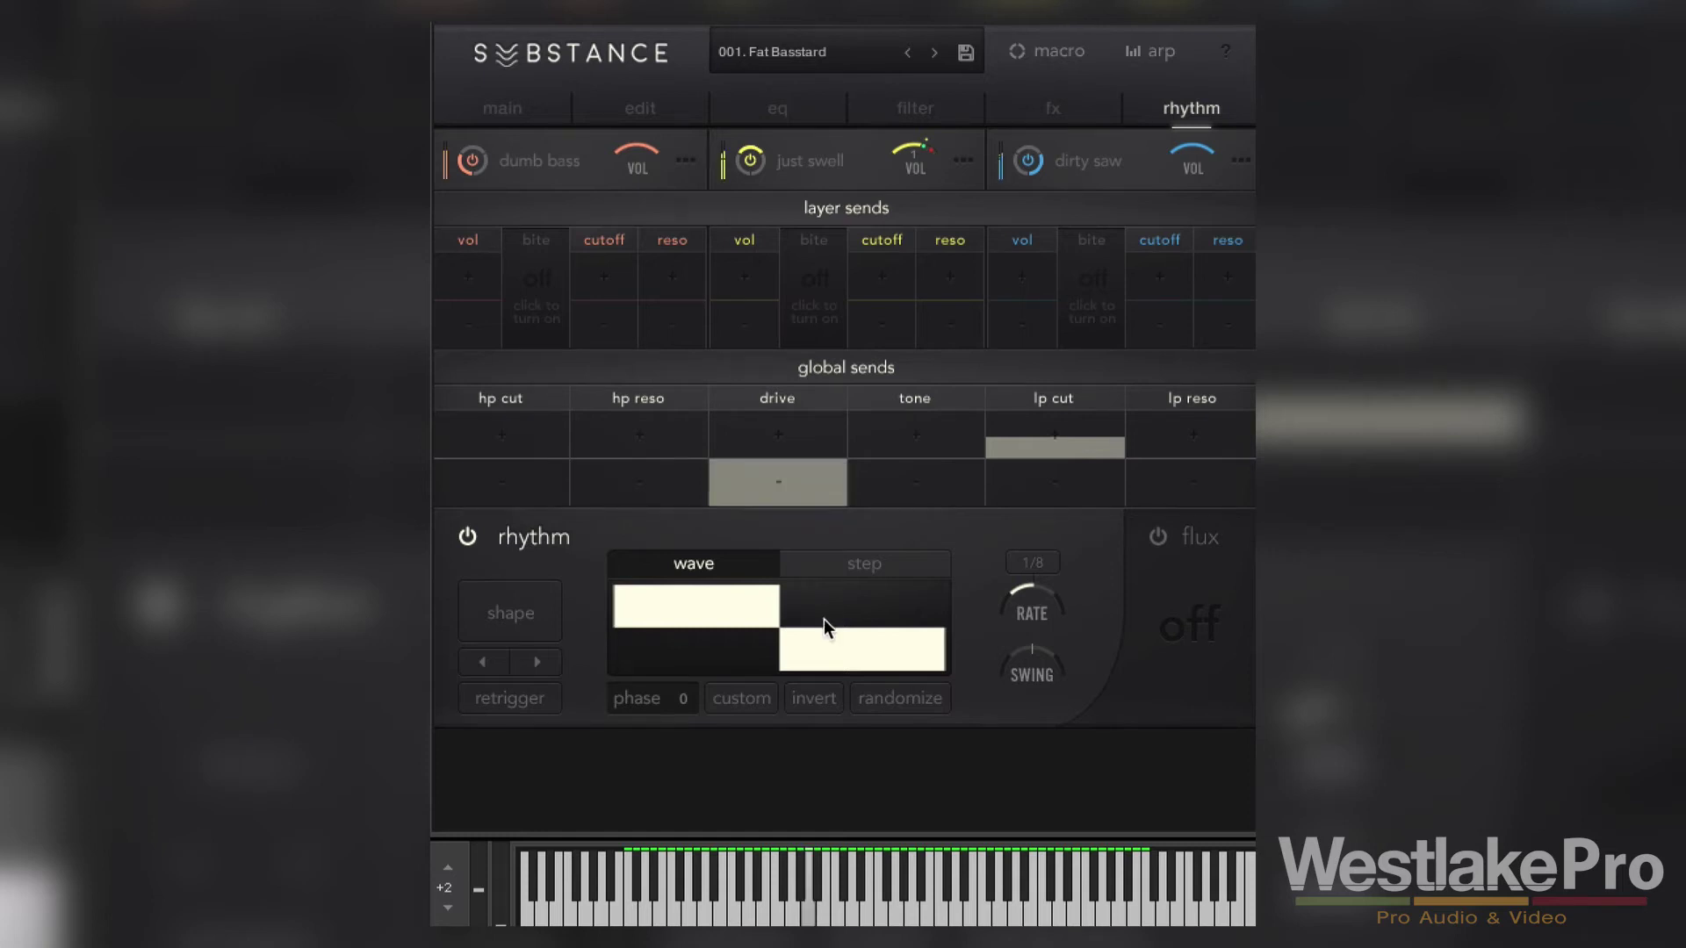
pyautogui.moveTo(813, 453); pyautogui.dragTo(752, 285)
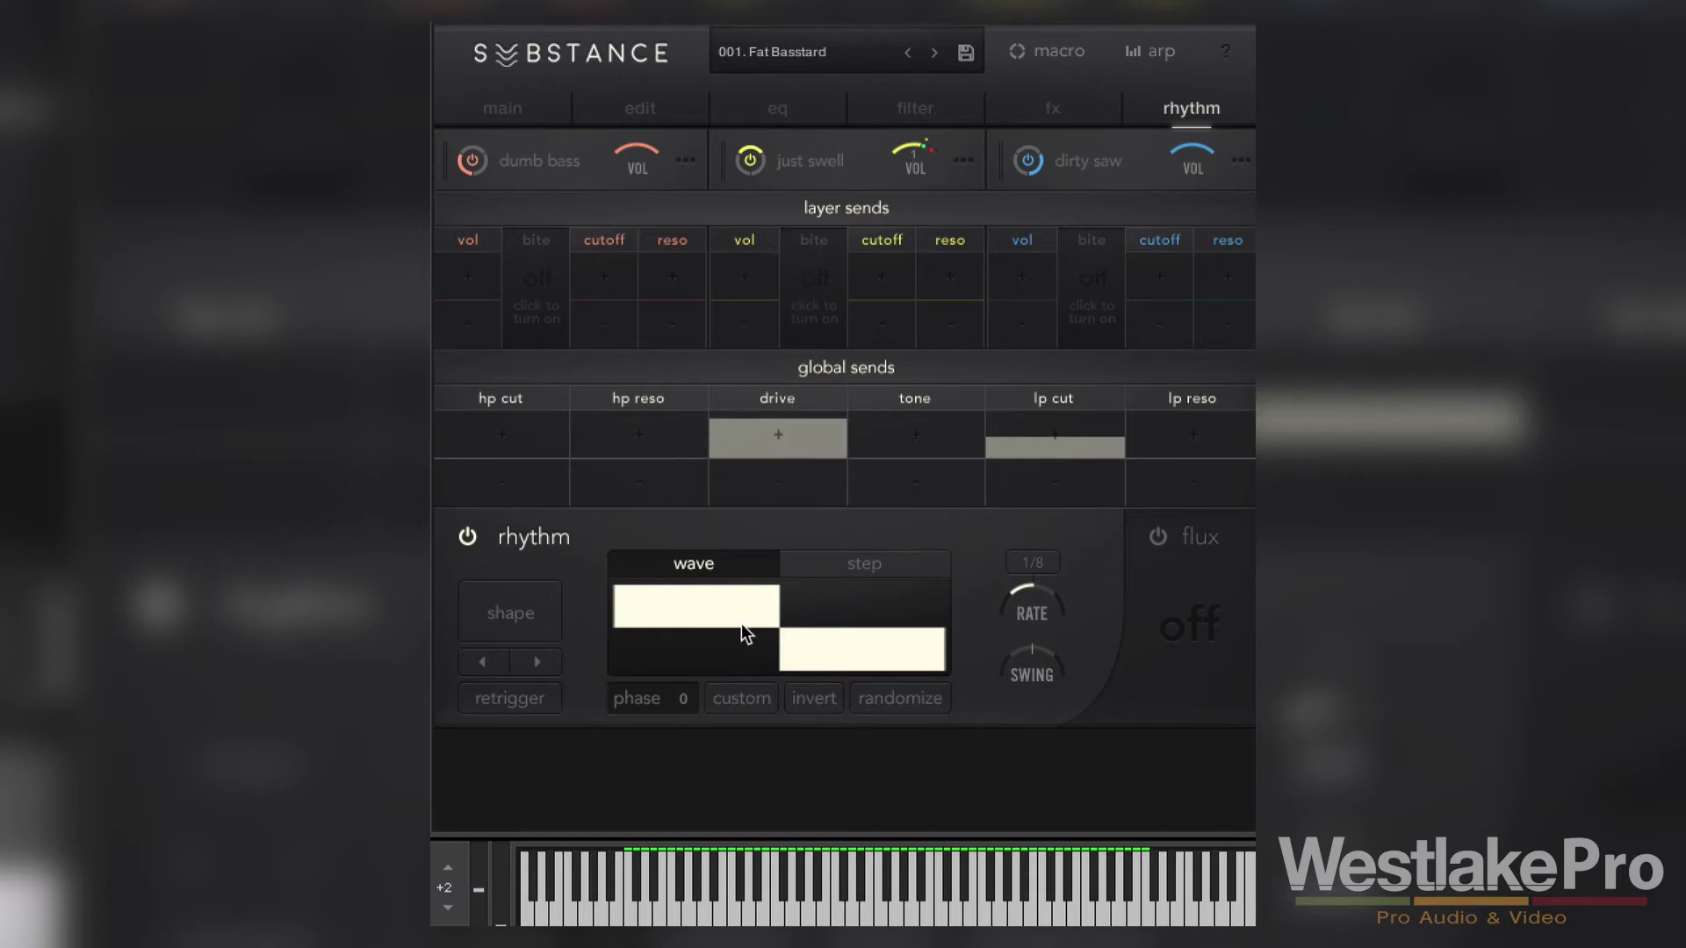
pyautogui.click(856, 564)
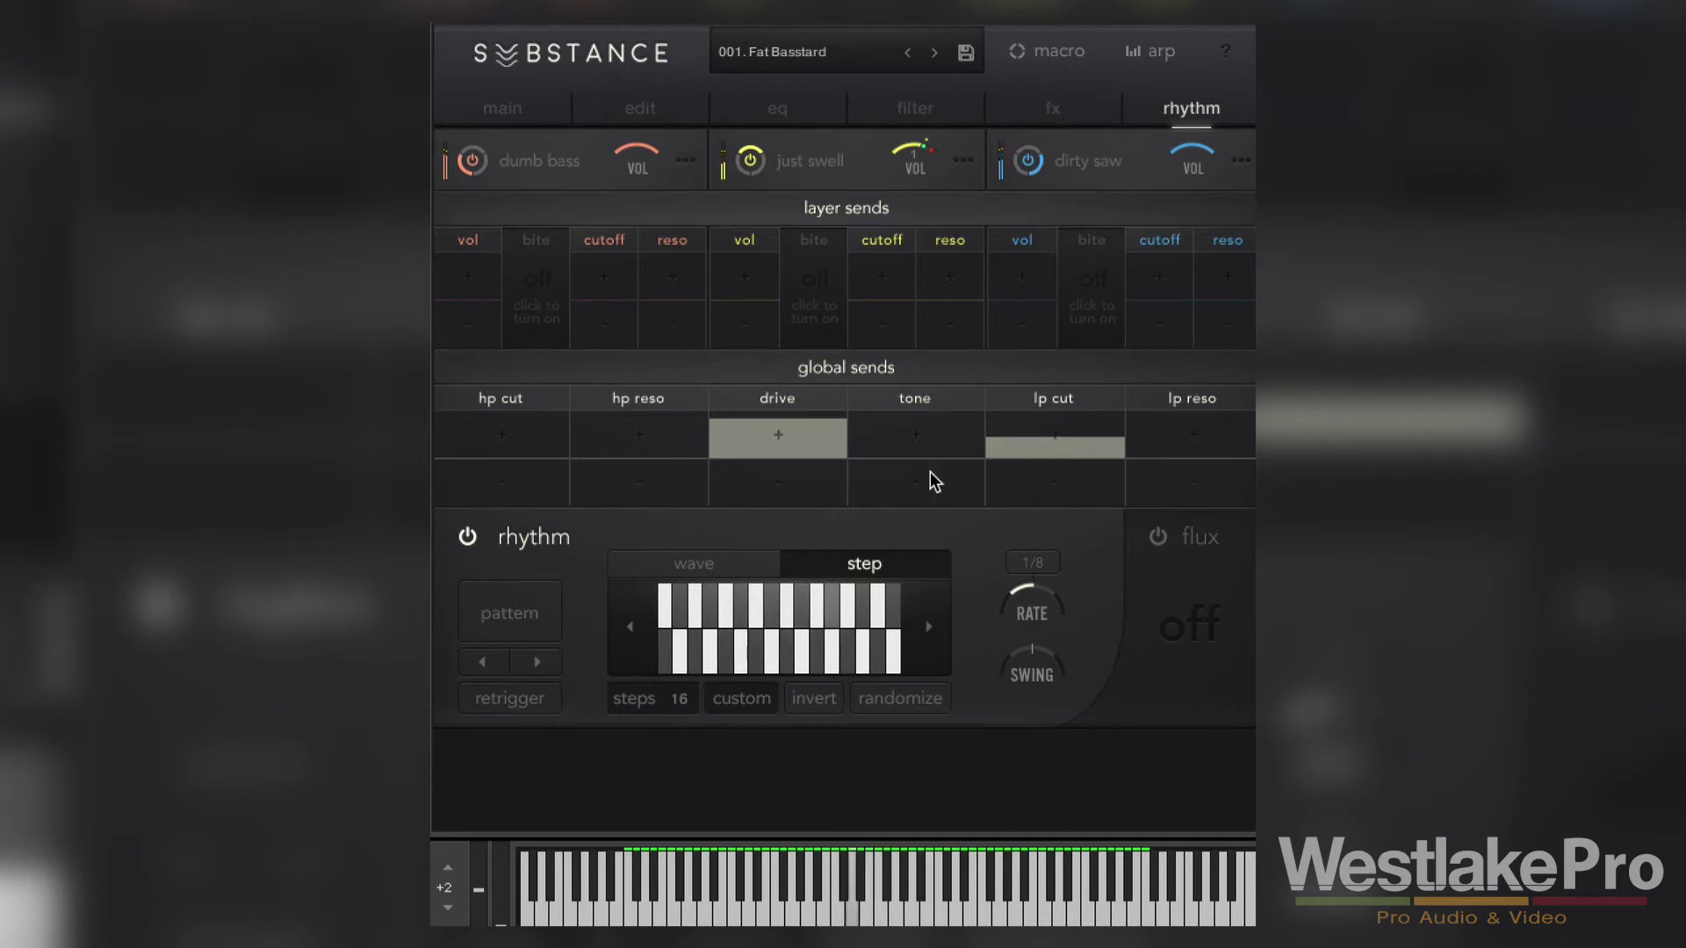
# Step: Send the rhythm full to tone, full negative to hp reso, partly to hp cut; enable flux
pyautogui.moveTo(889, 452); pyautogui.dragTo(897, 303)
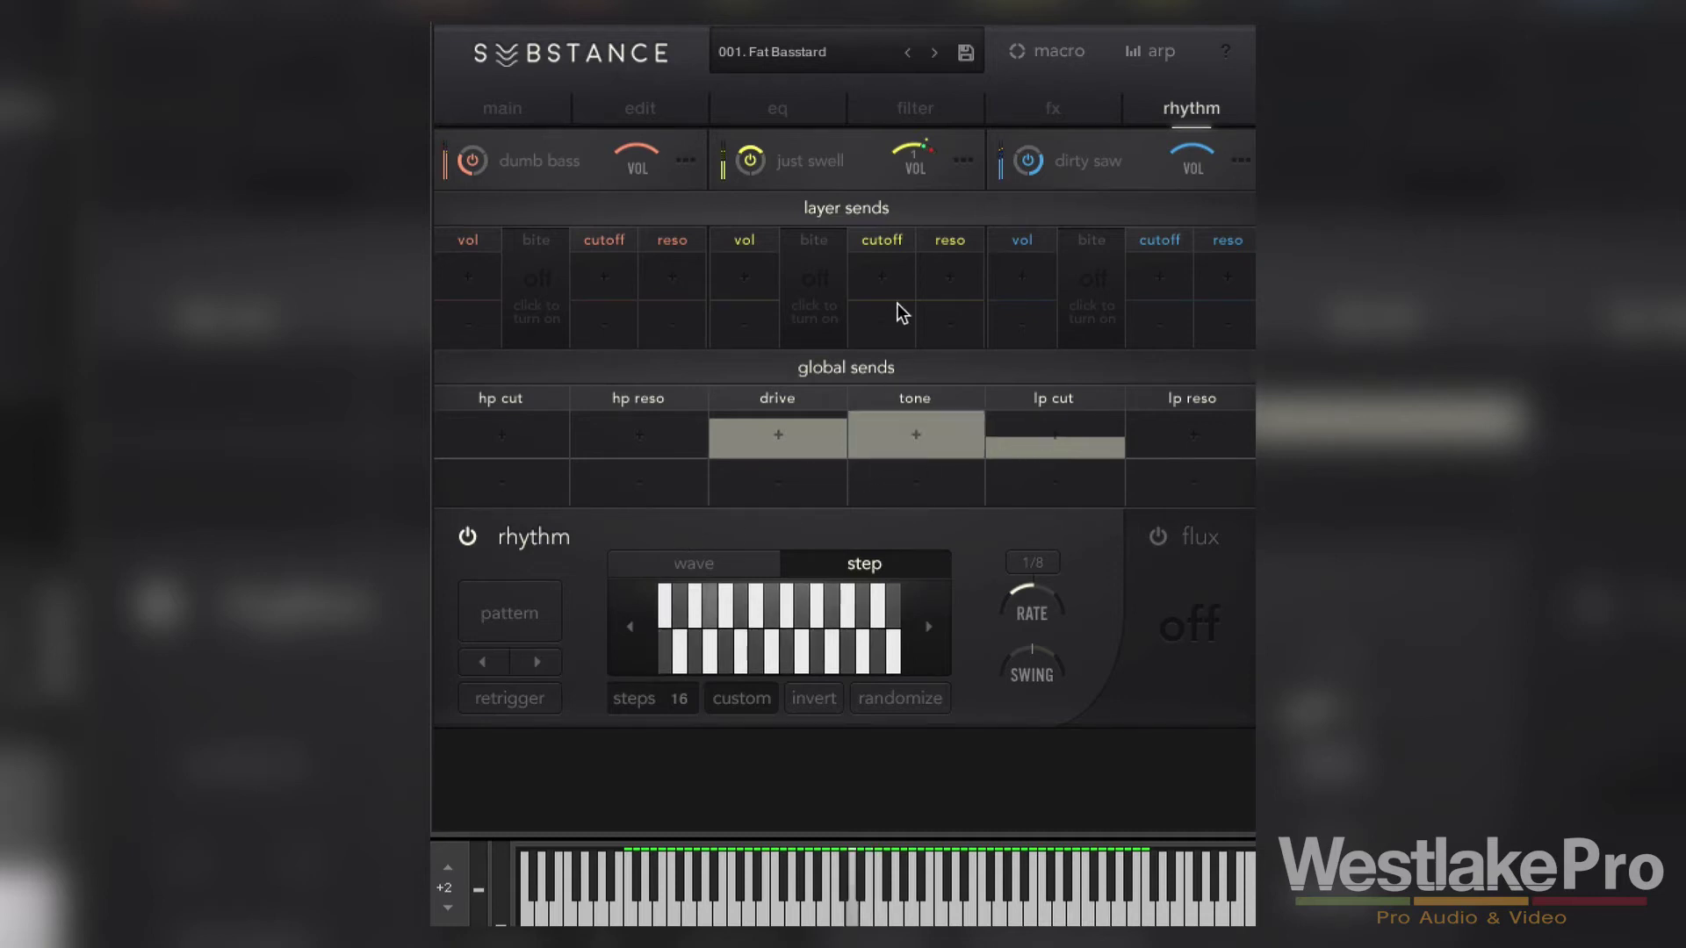
pyautogui.moveTo(590, 424); pyautogui.dragTo(608, 618)
pyautogui.moveTo(502, 436); pyautogui.dragTo(499, 369)
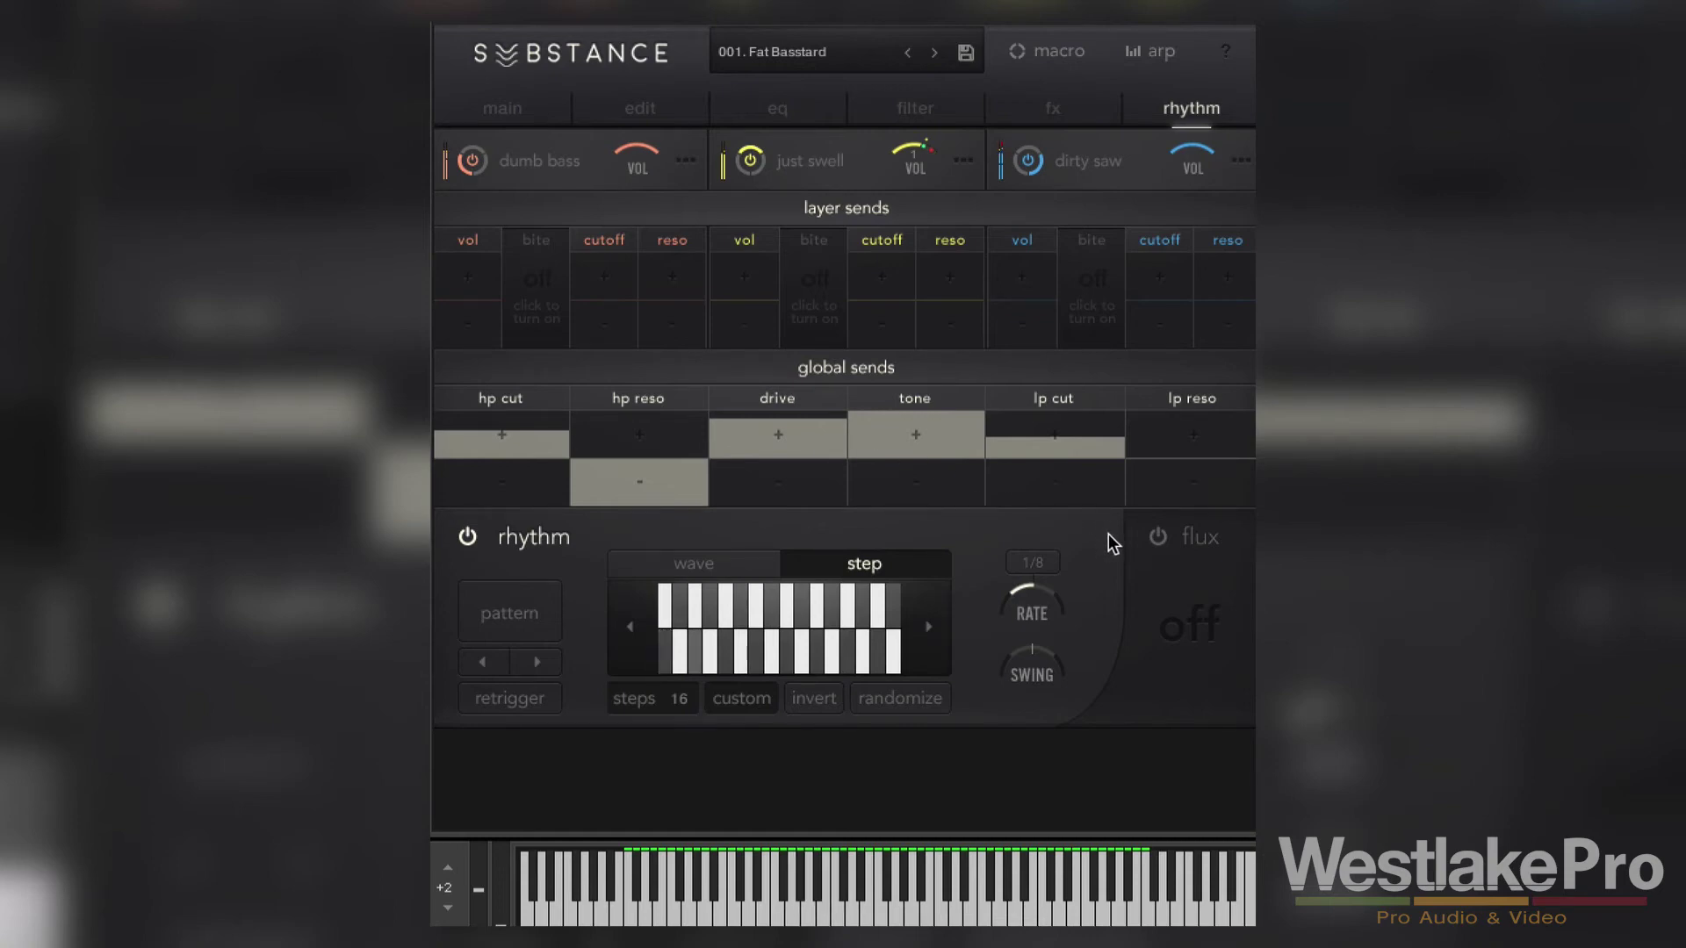
pyautogui.click(1157, 535)
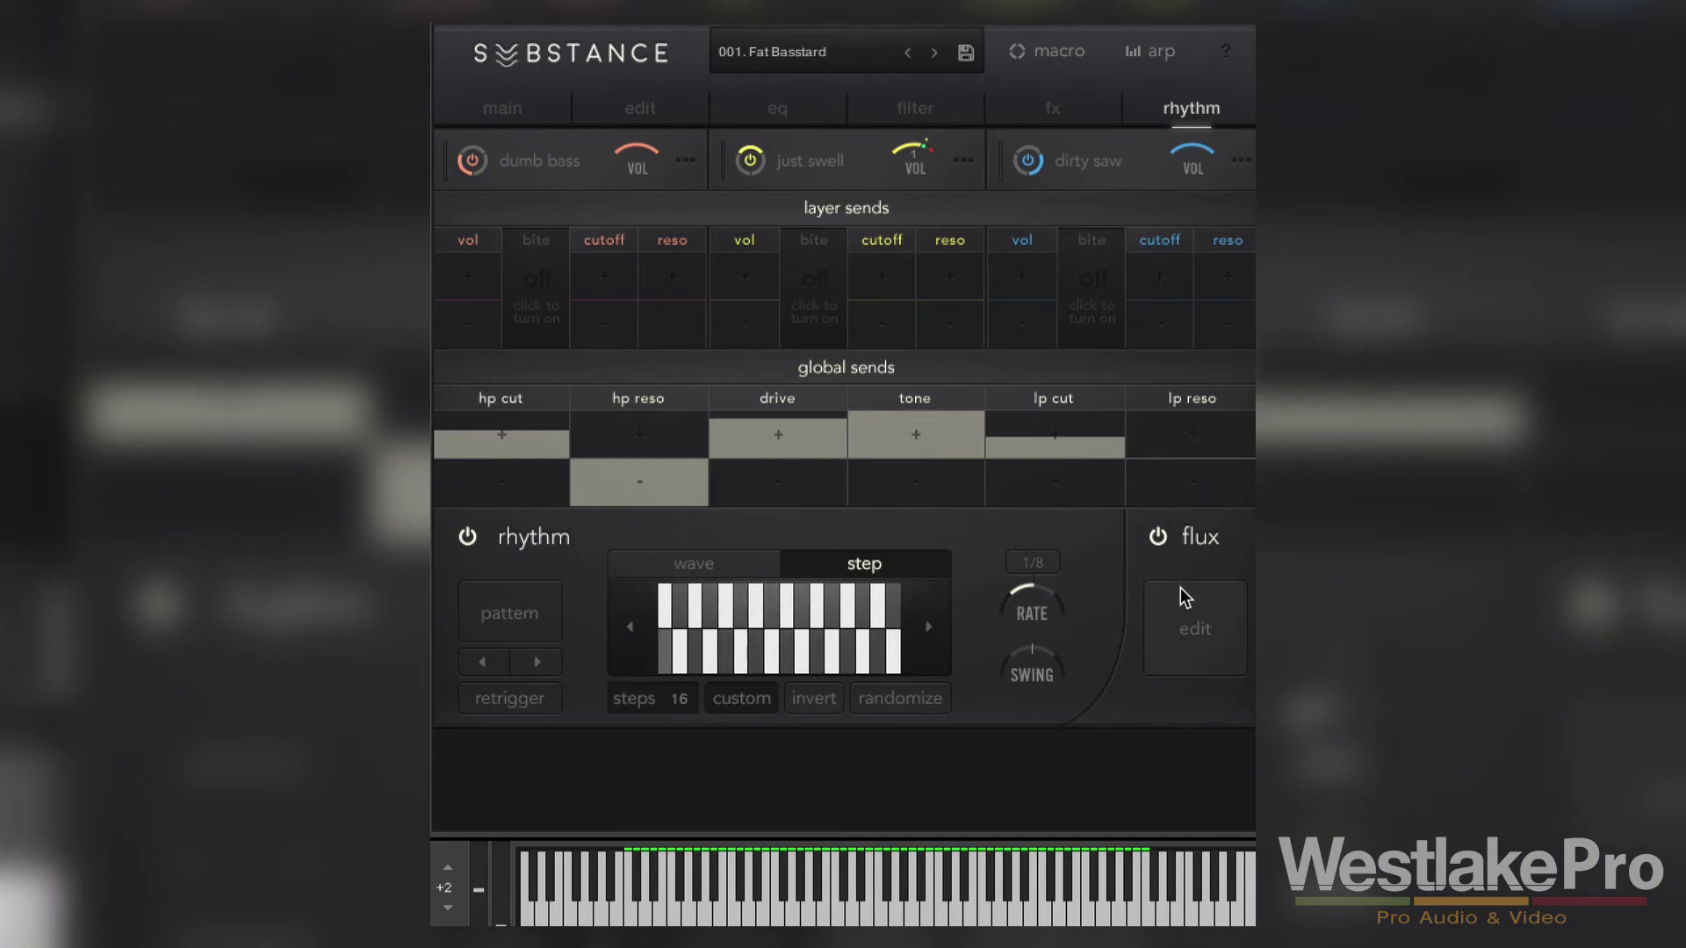
pyautogui.click(934, 626)
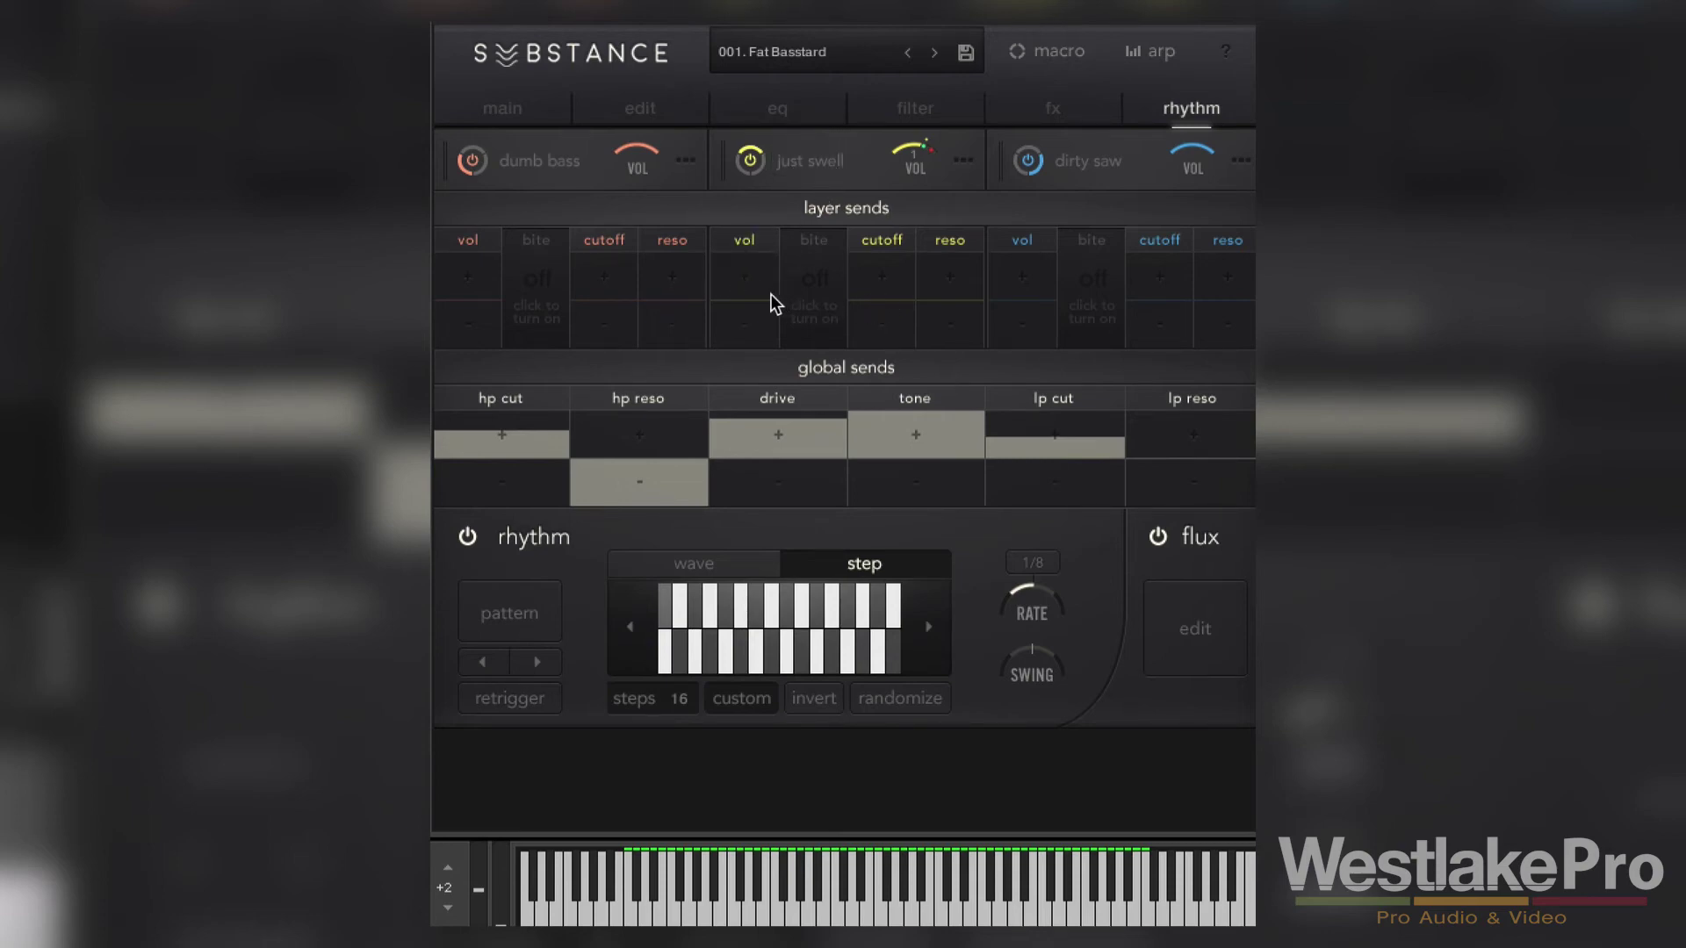
# Step: Max the step pattern's positive send to just swell's volume and open the flux editor
pyautogui.moveTo(762, 273); pyautogui.dragTo(762, 202)
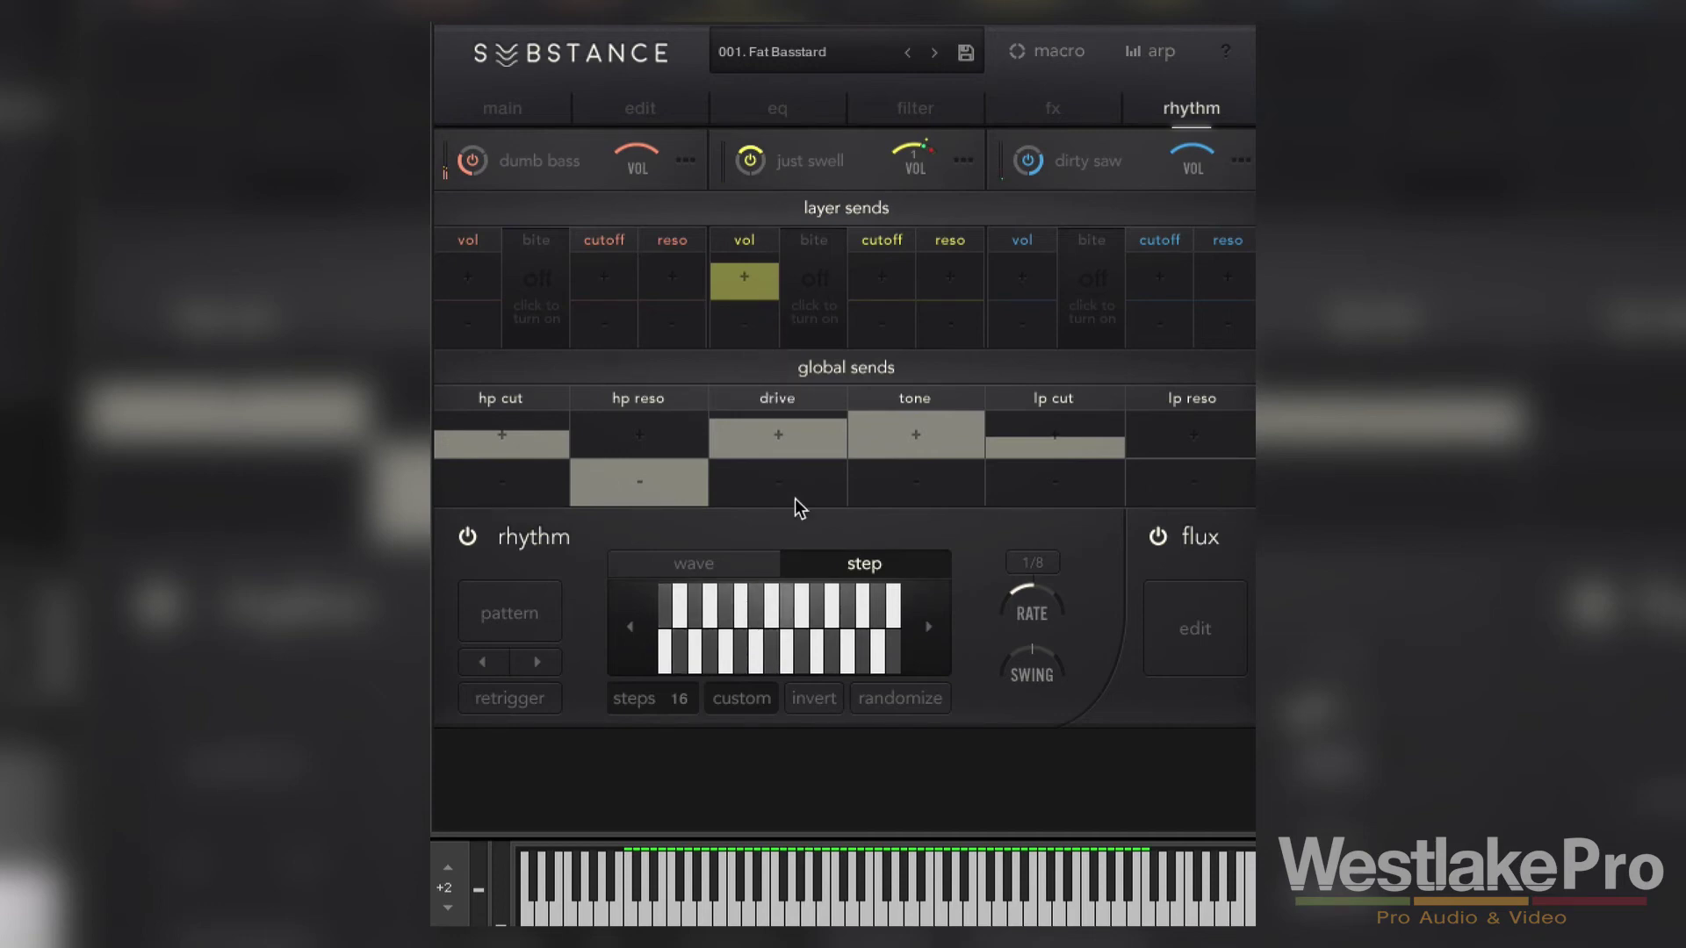
pyautogui.click(1173, 625)
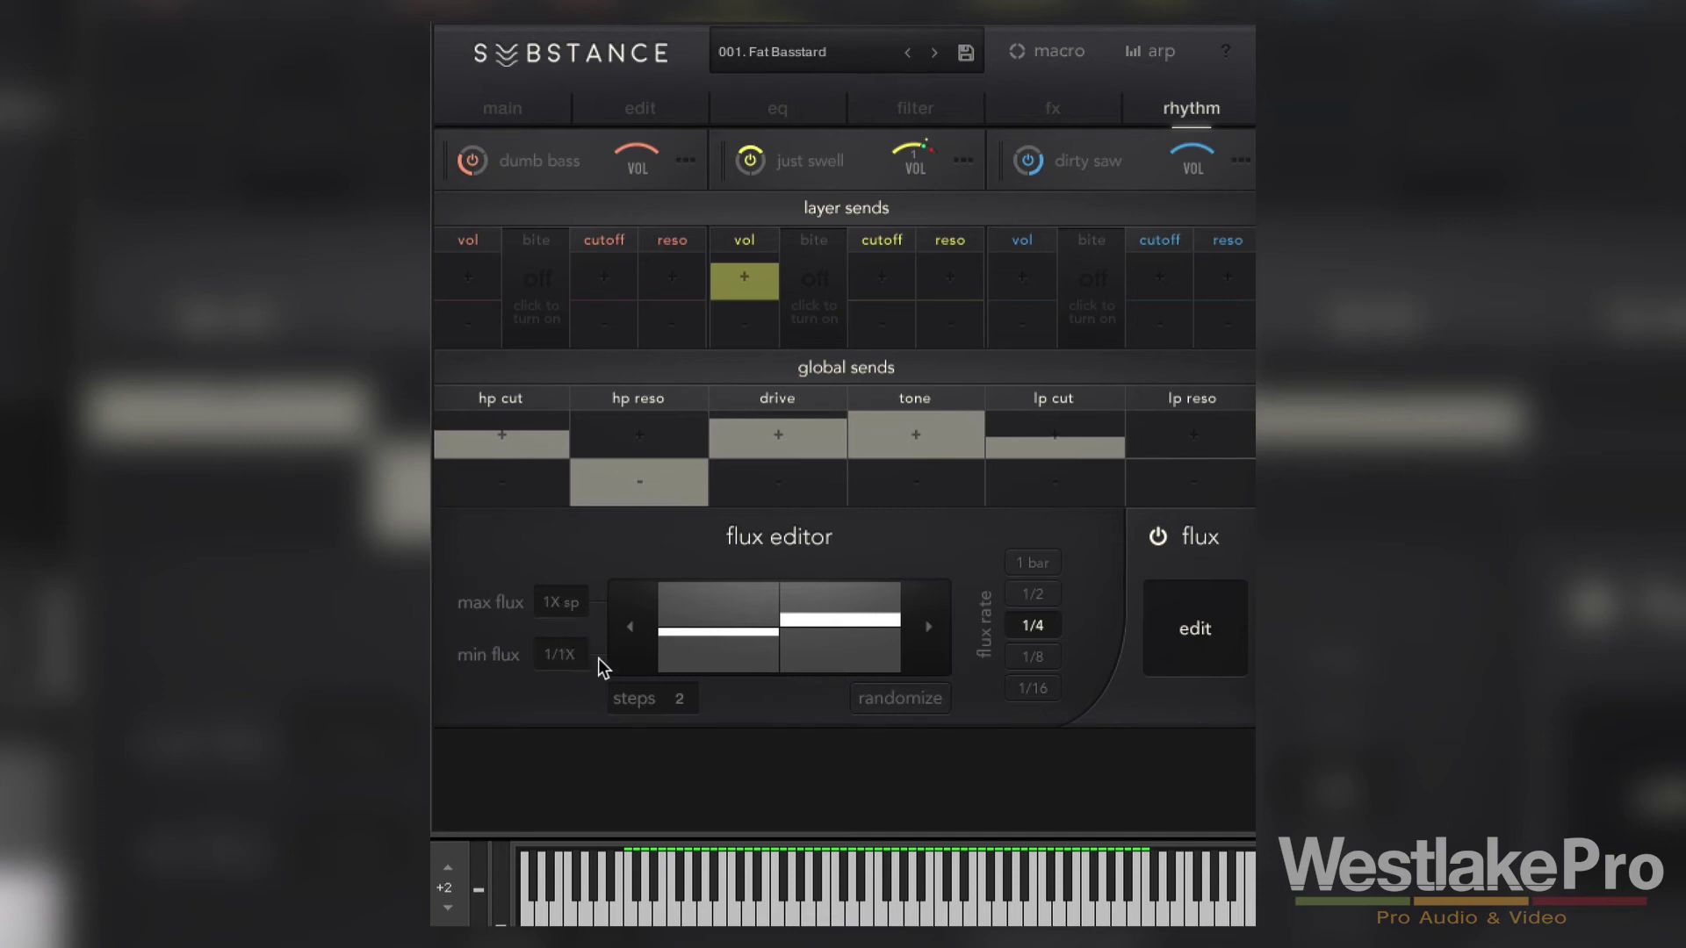
# Step: Shift the flux pattern so step 1 is high and set maximum flux to 3X speedup
pyautogui.click(629, 645)
pyautogui.click(639, 641)
pyautogui.click(639, 641)
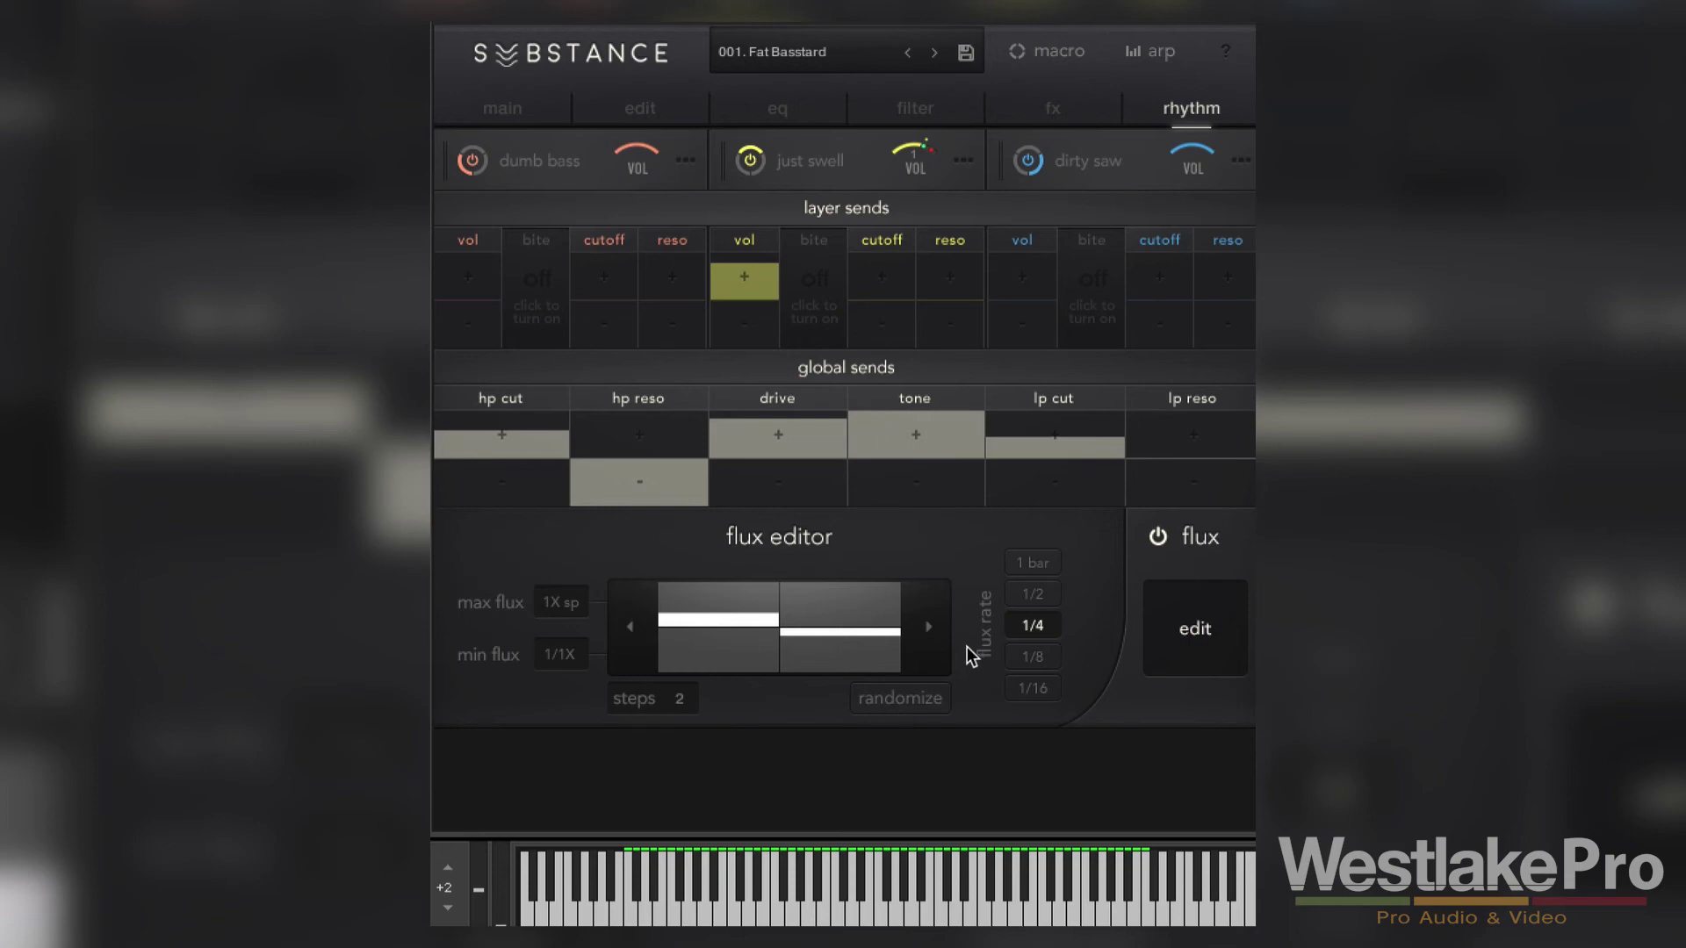
pyautogui.click(1033, 594)
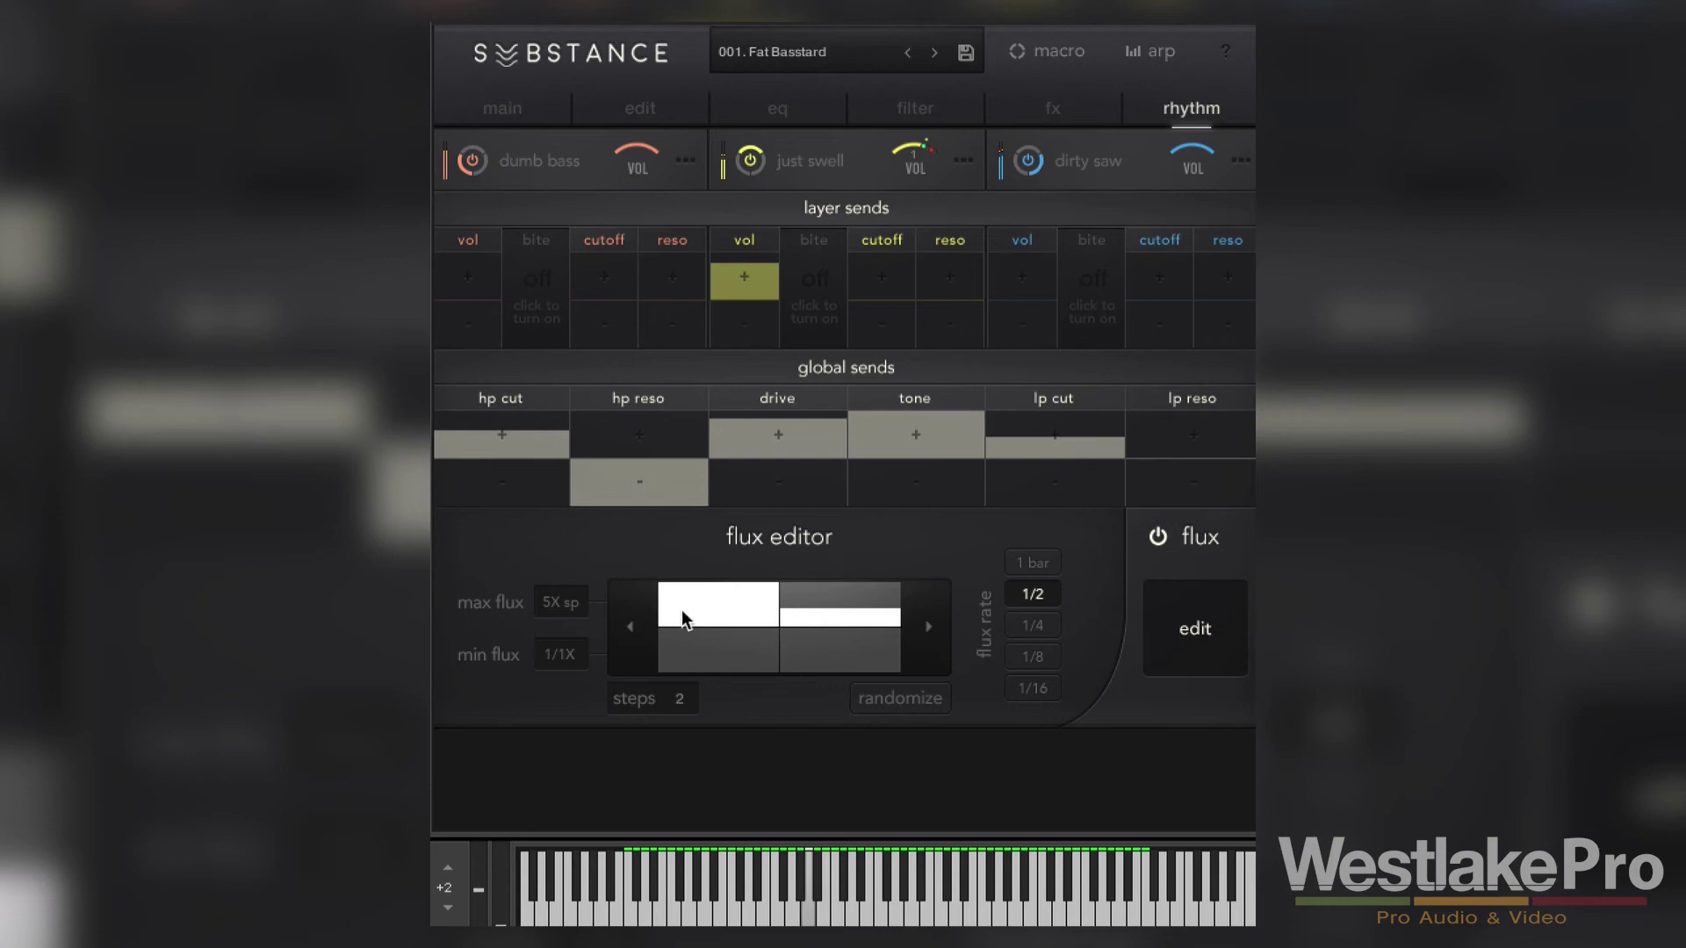
pyautogui.click(571, 599)
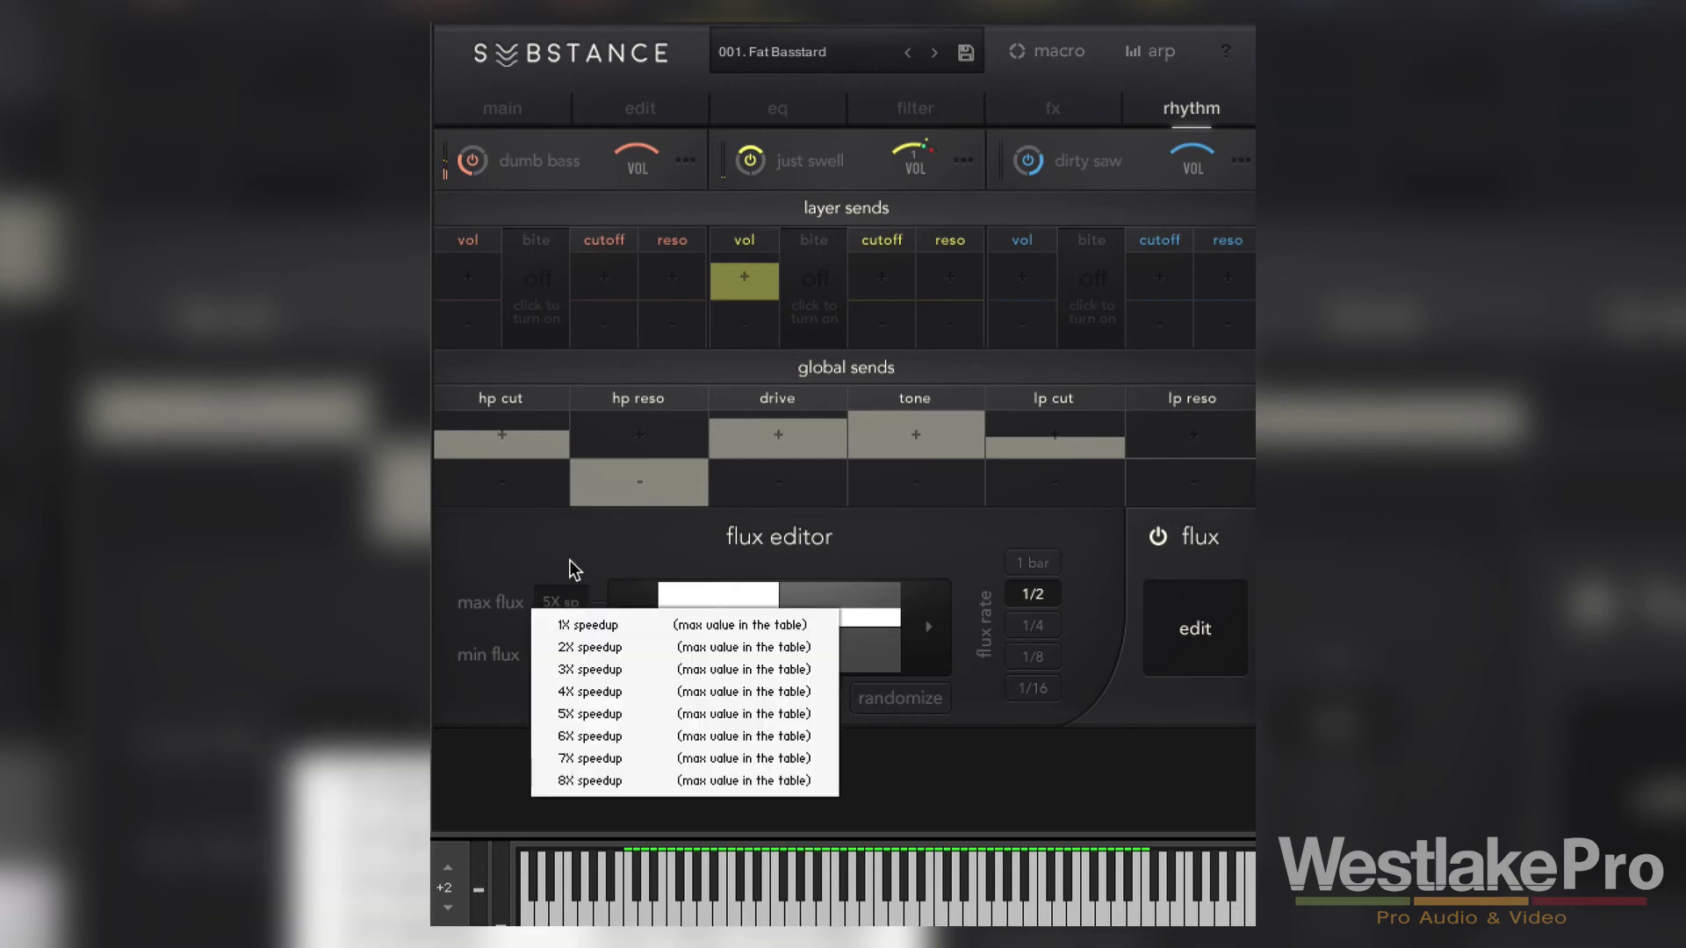
pyautogui.click(603, 669)
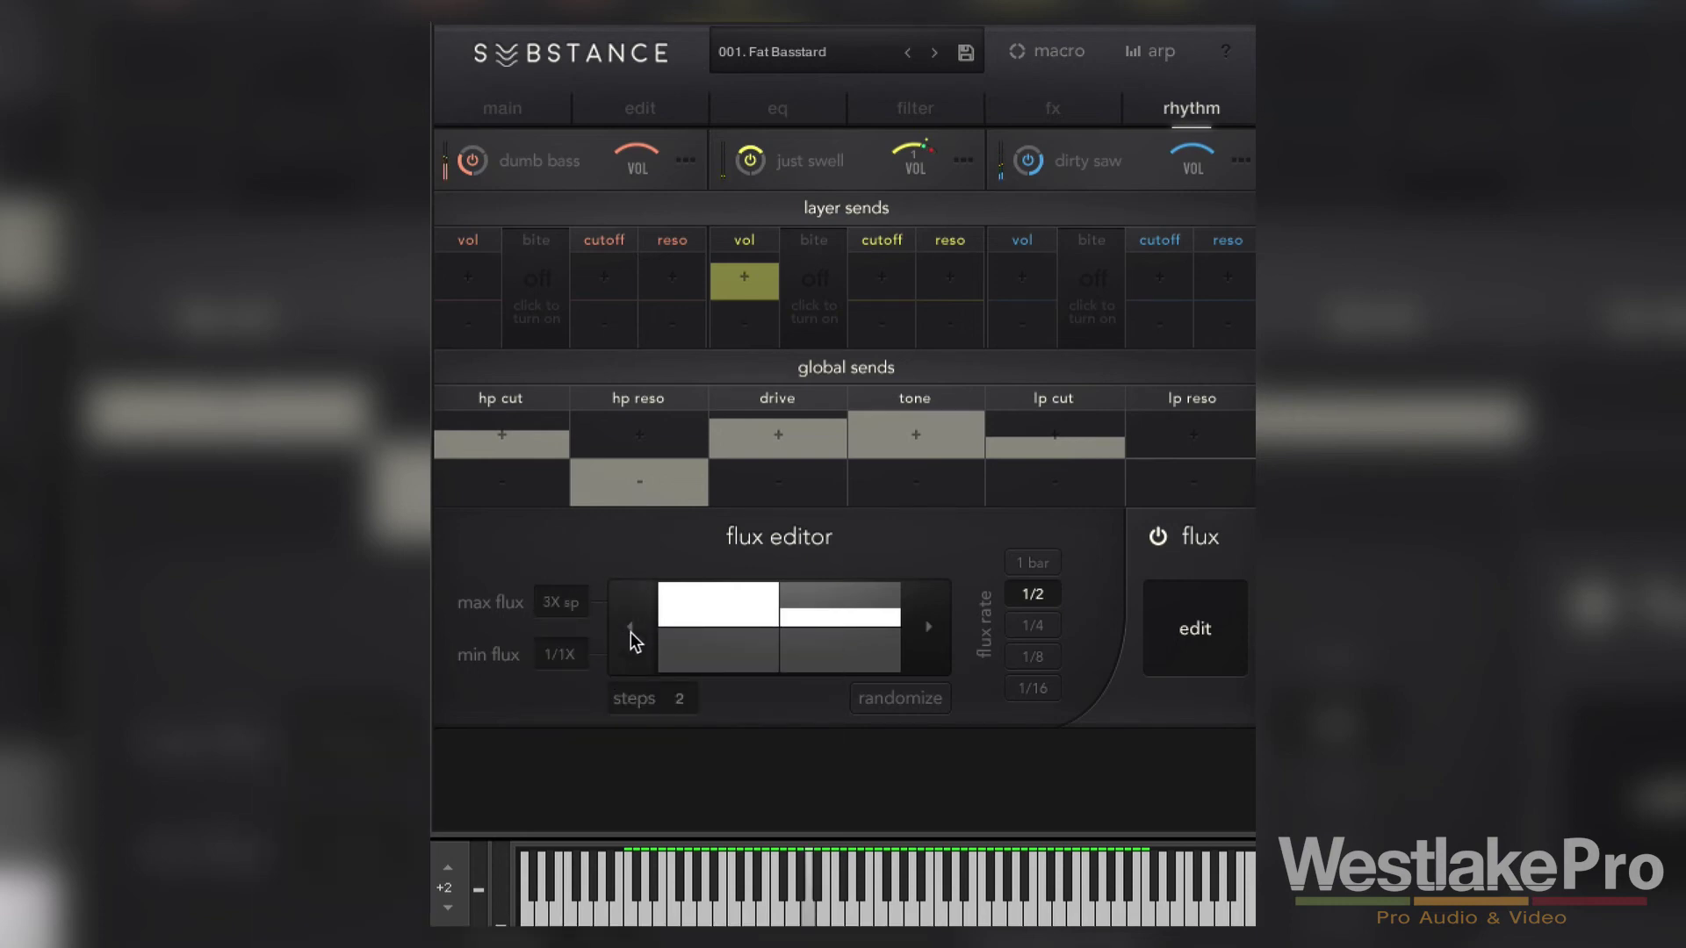
# Step: Drop flux step 2 to the minimum, set the flux rate to 1/16, and close the editor
pyautogui.click(922, 609)
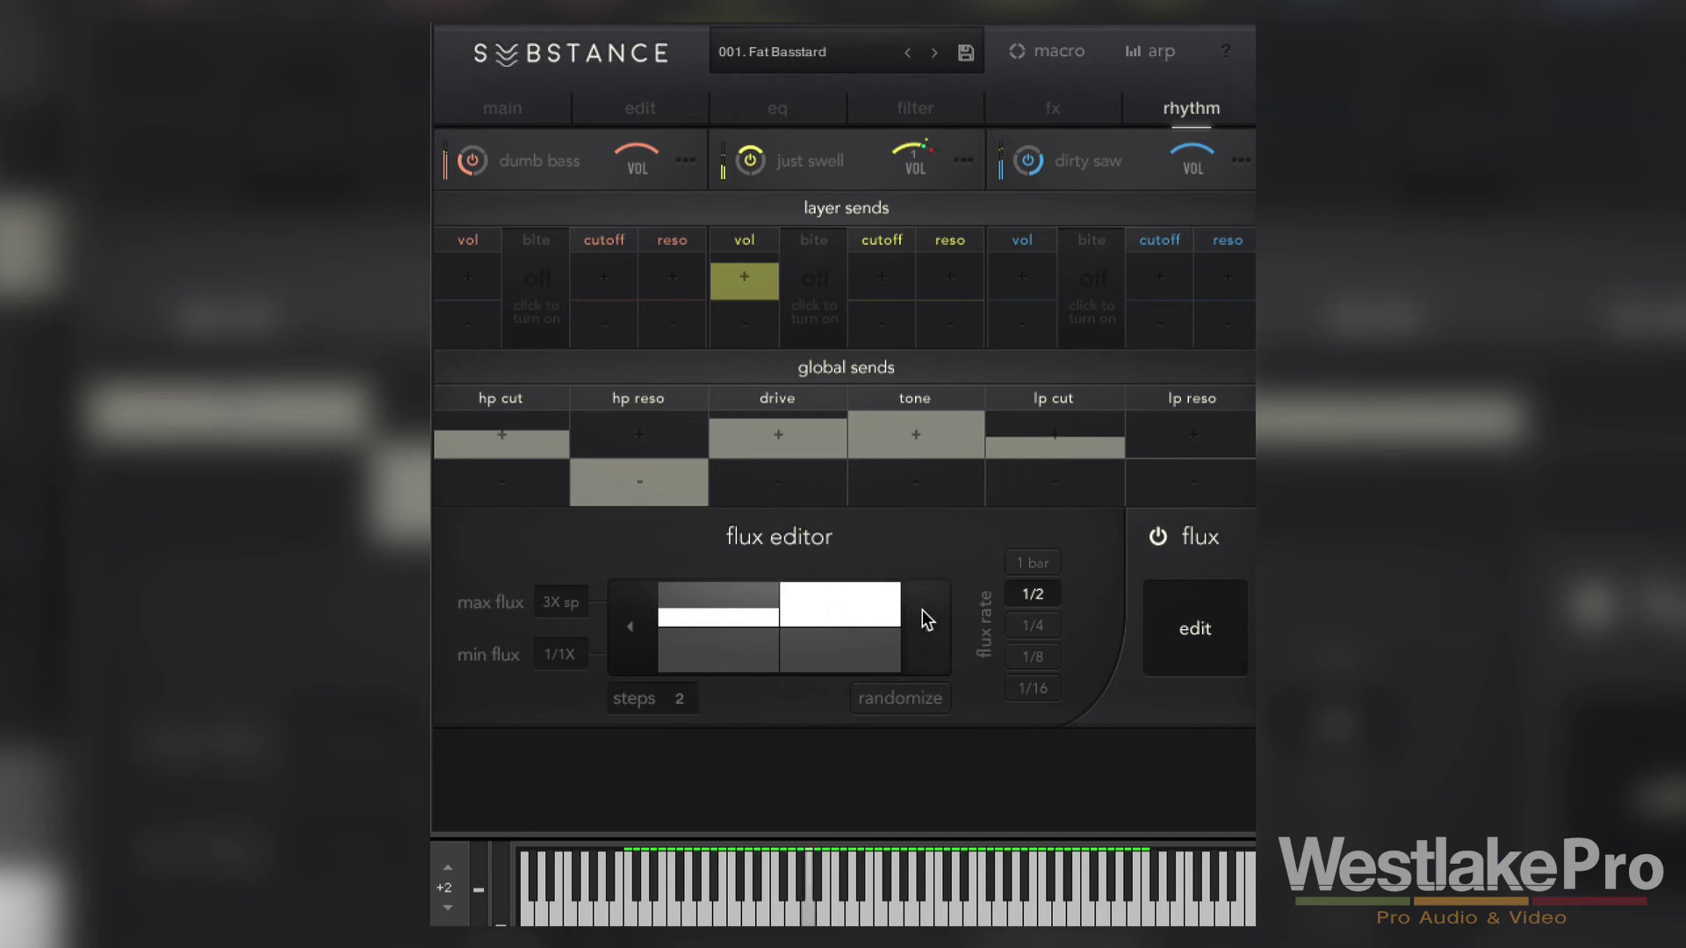
pyautogui.click(922, 609)
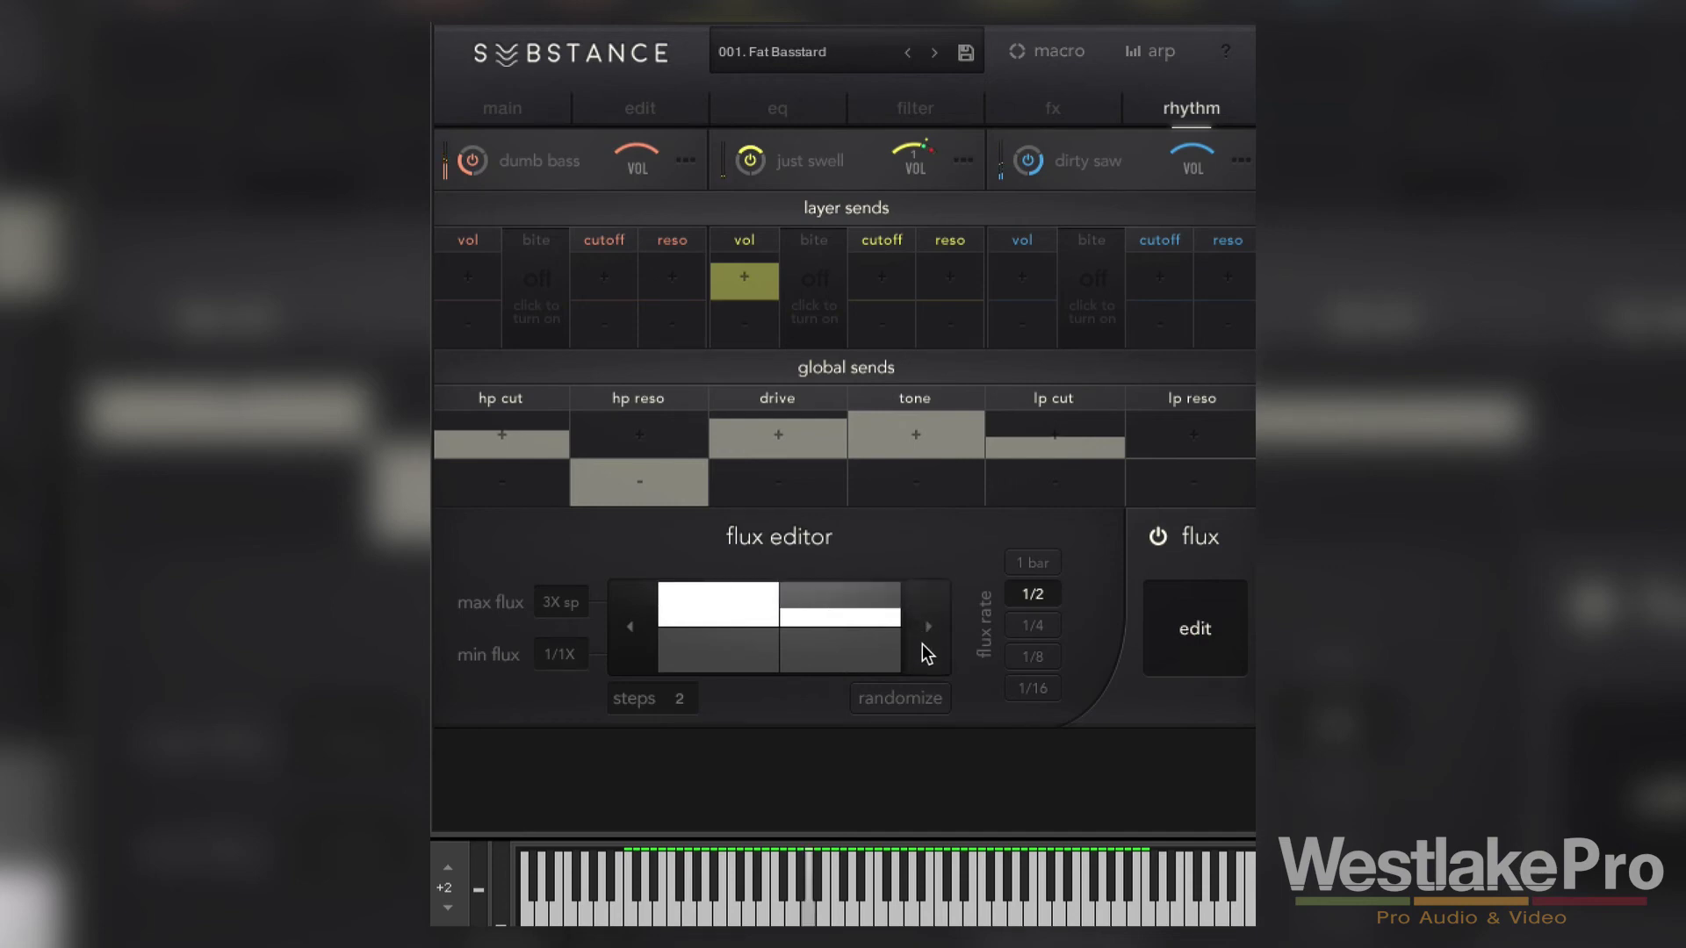
pyautogui.moveTo(860, 620); pyautogui.dragTo(850, 671)
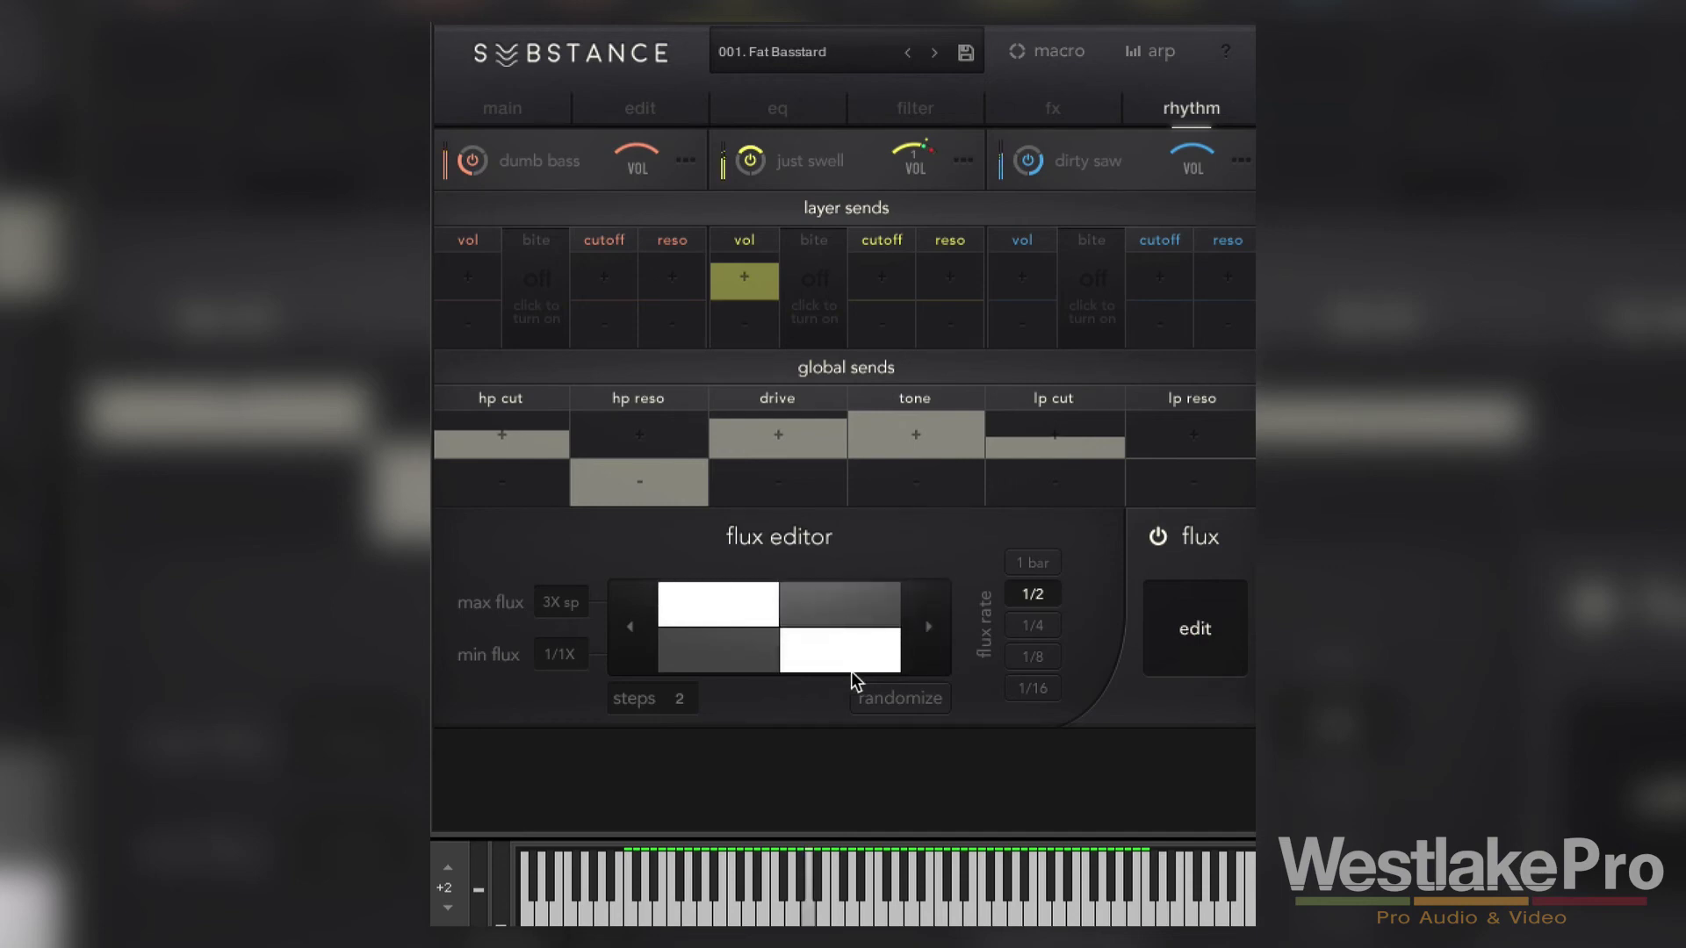
pyautogui.click(1032, 657)
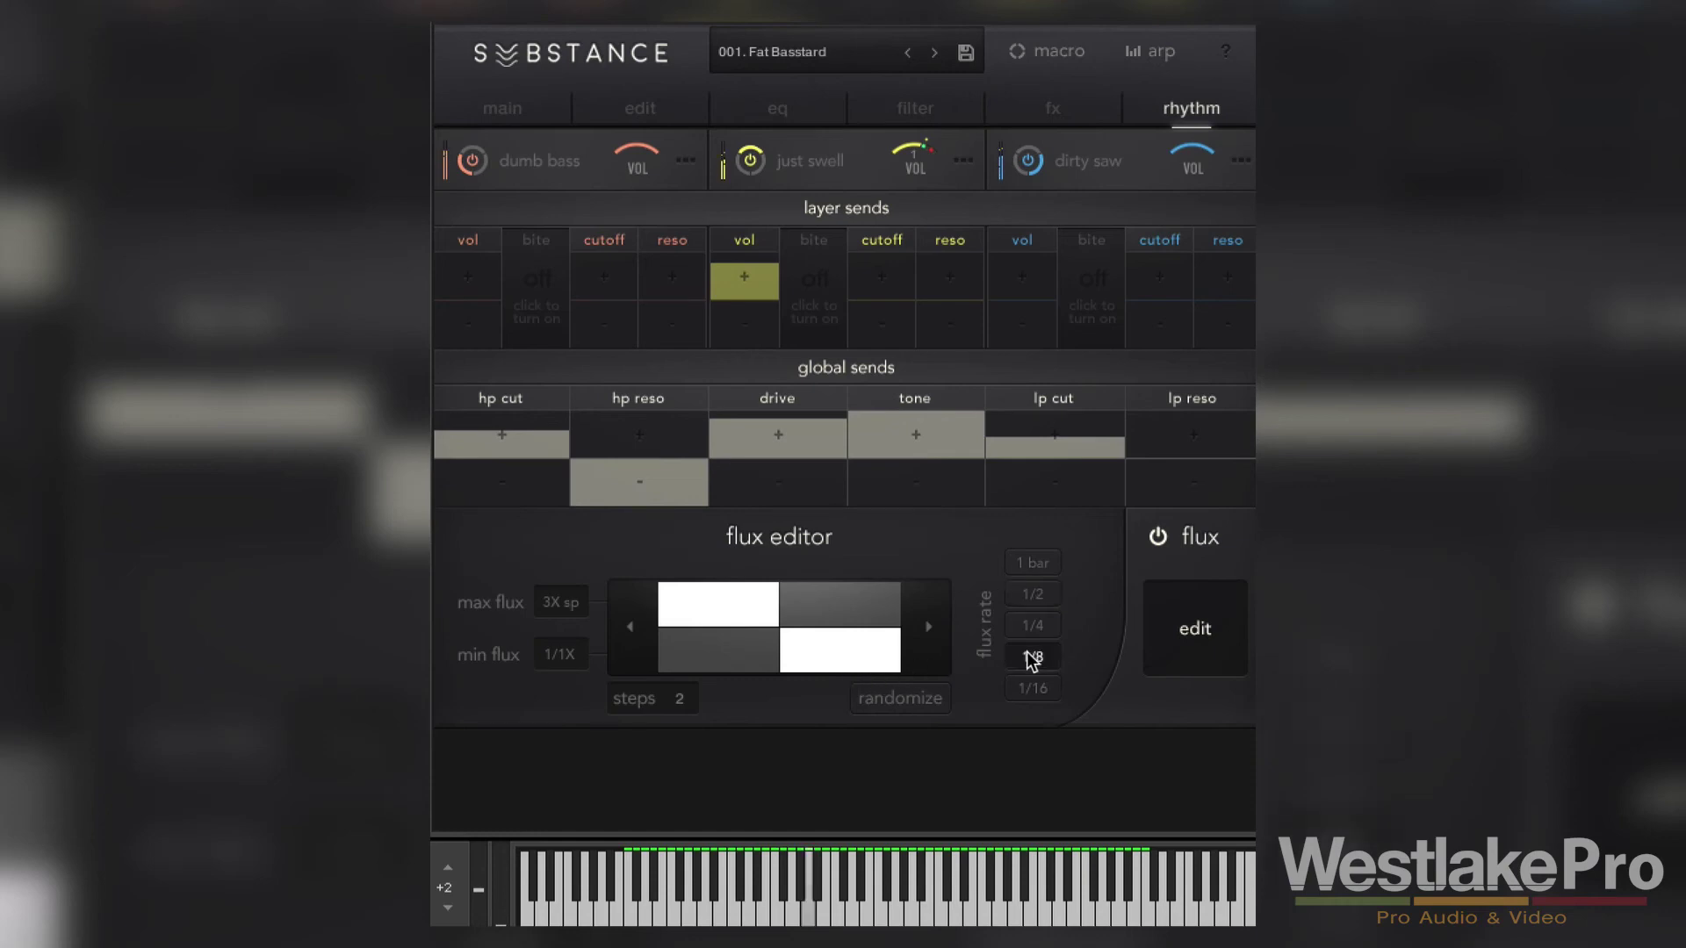
pyautogui.click(1034, 689)
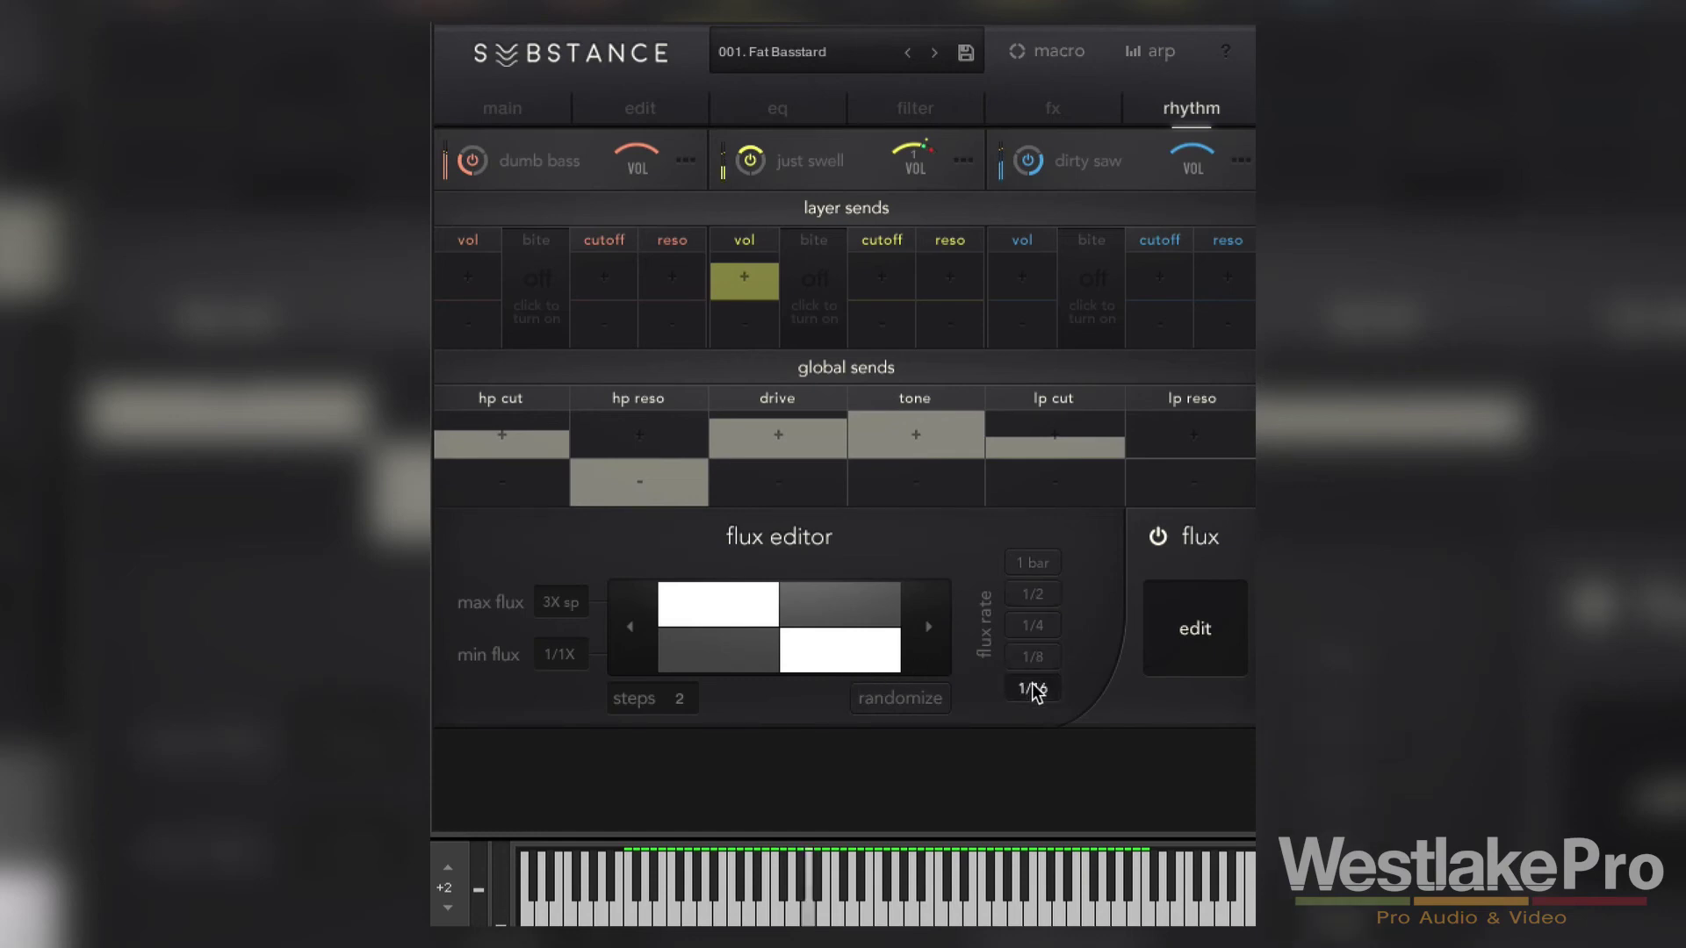
pyautogui.click(1187, 599)
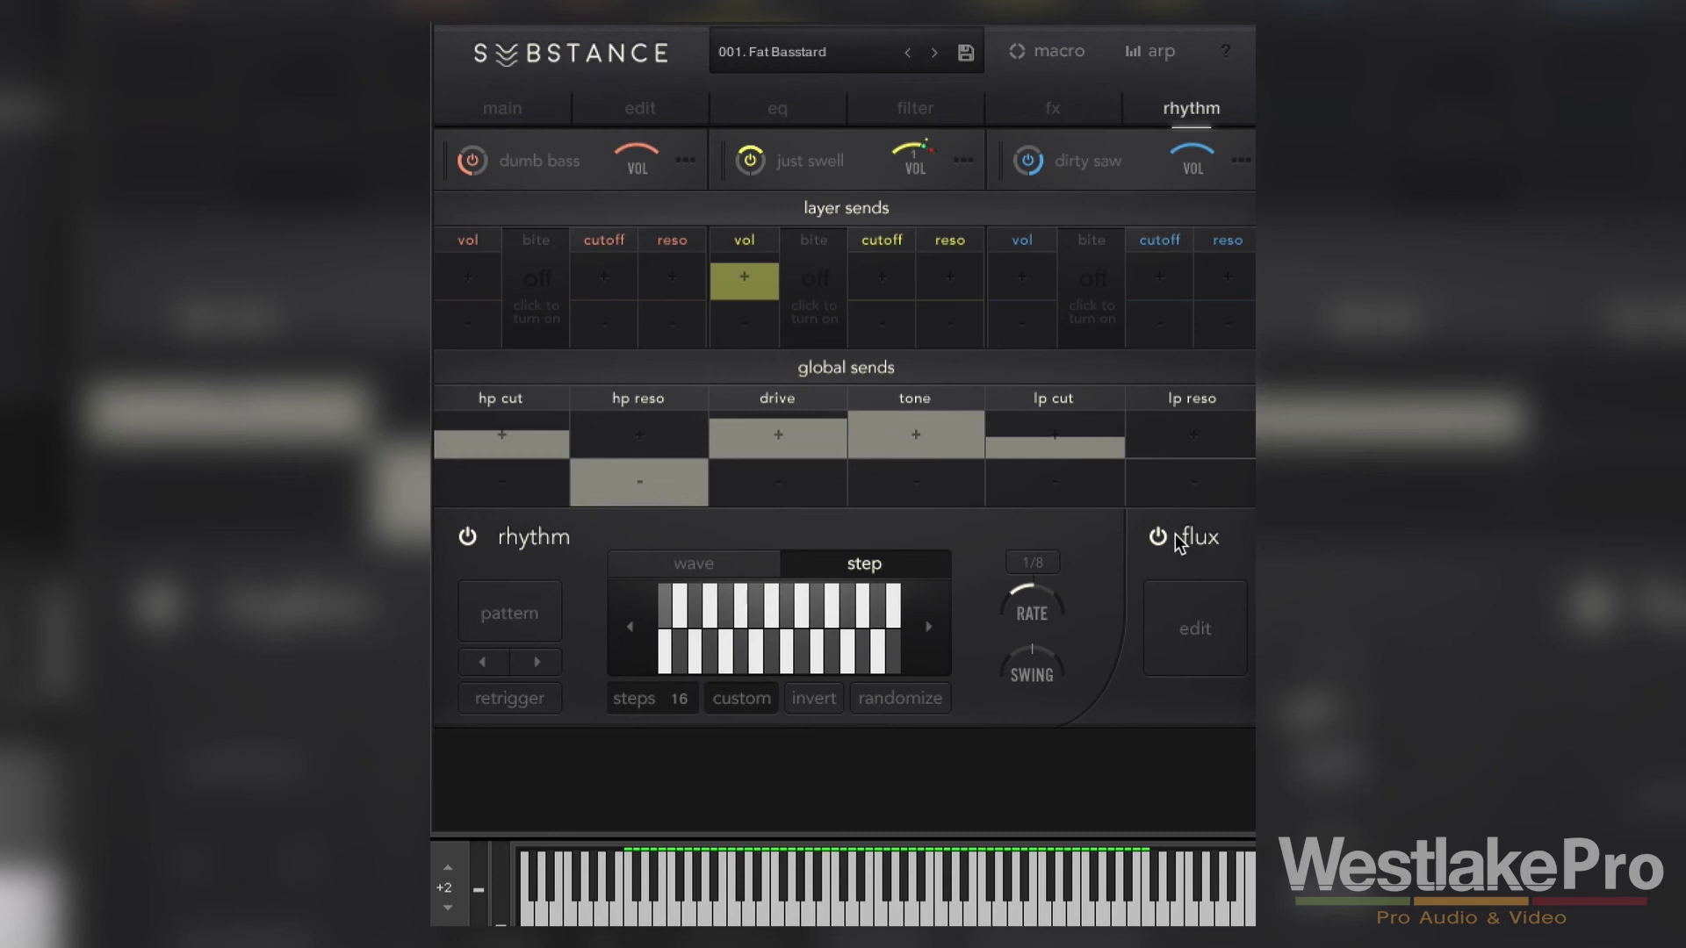
# Step: Turn flux off, clear the last rhythm step, and set earlier steps small or negative
pyautogui.click(1160, 538)
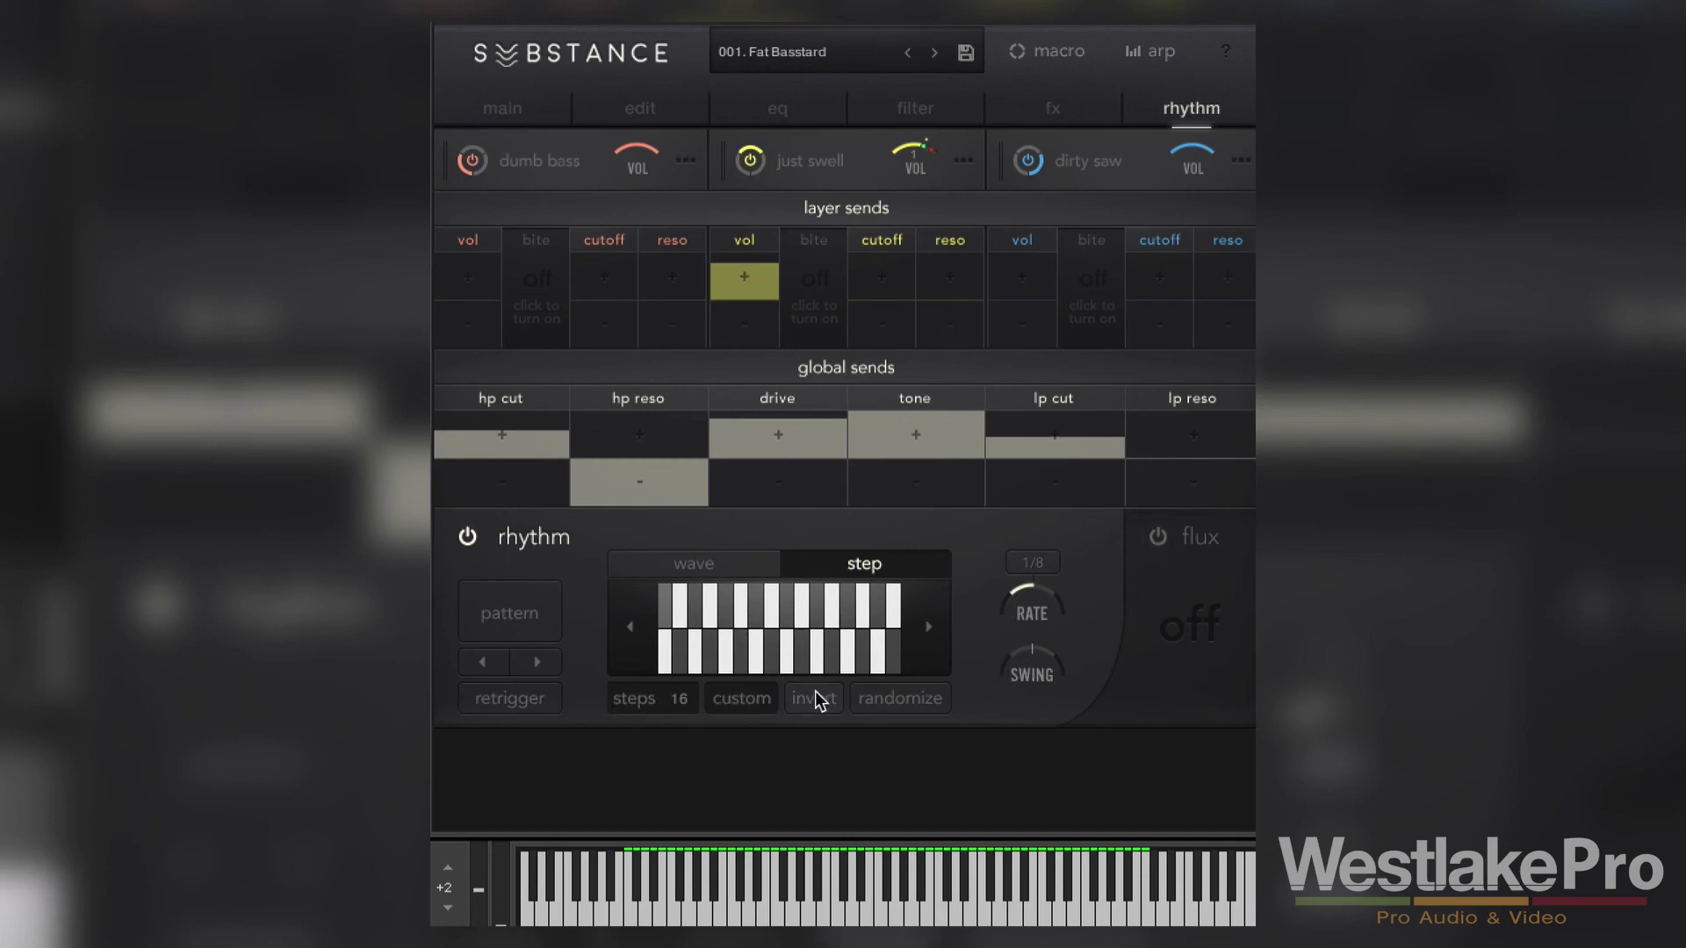
pyautogui.click(880, 639)
pyautogui.click(800, 619)
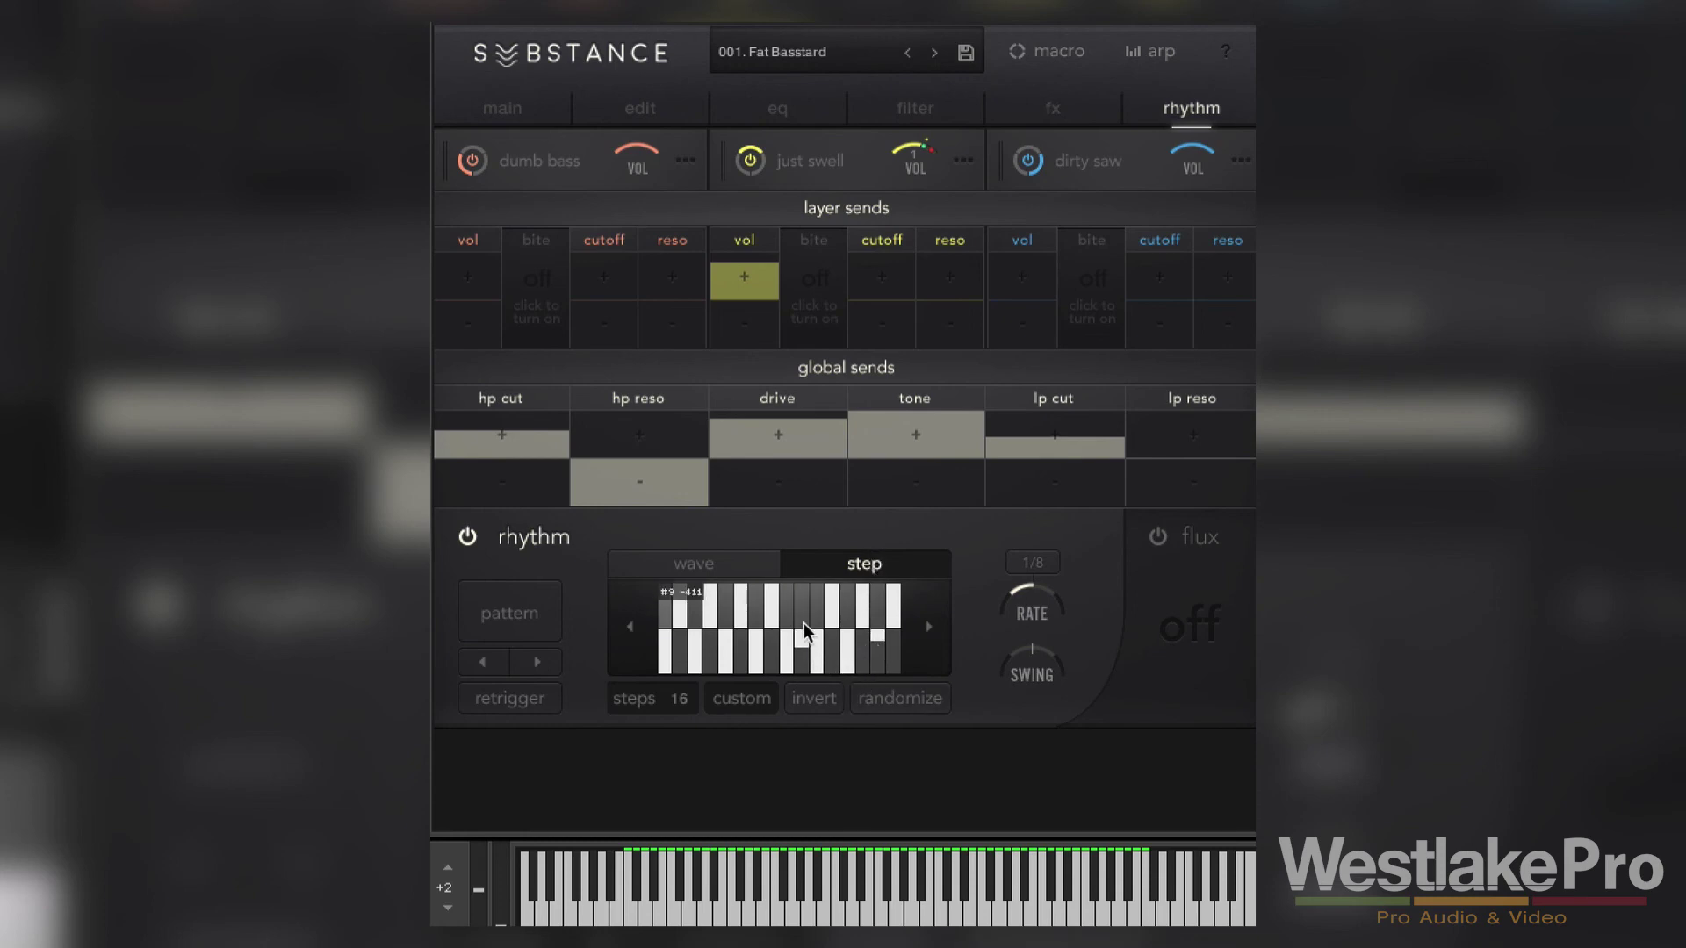
pyautogui.click(730, 640)
pyautogui.click(682, 619)
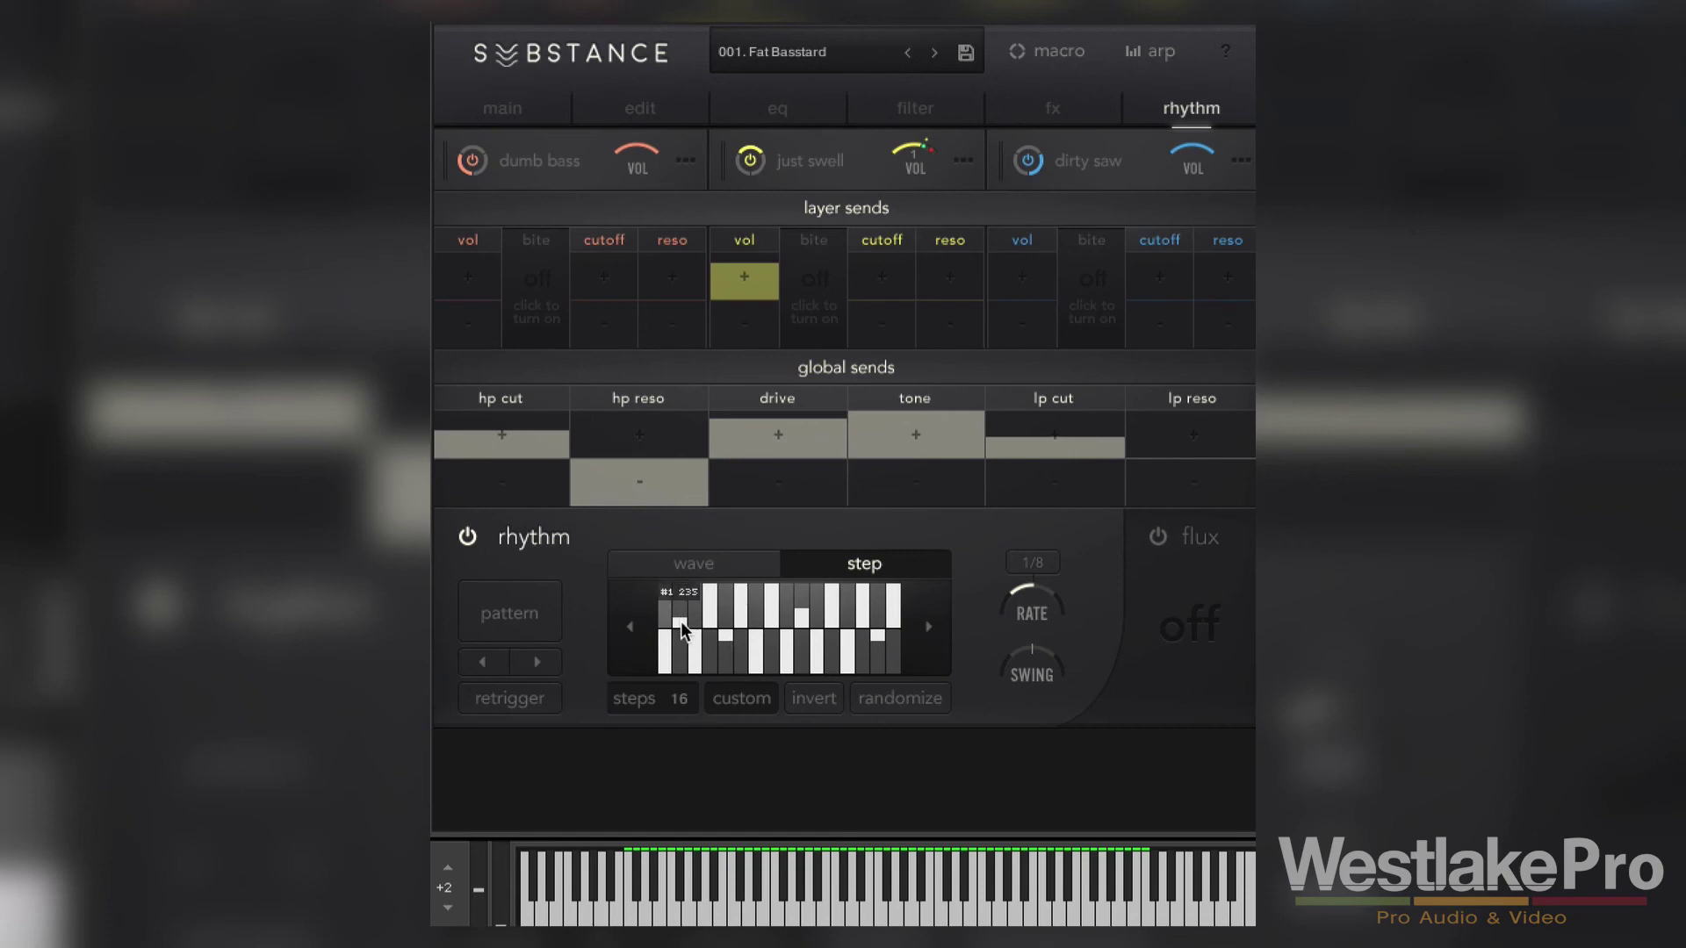
pyautogui.click(664, 630)
pyautogui.moveTo(665, 630); pyautogui.dragTo(671, 656)
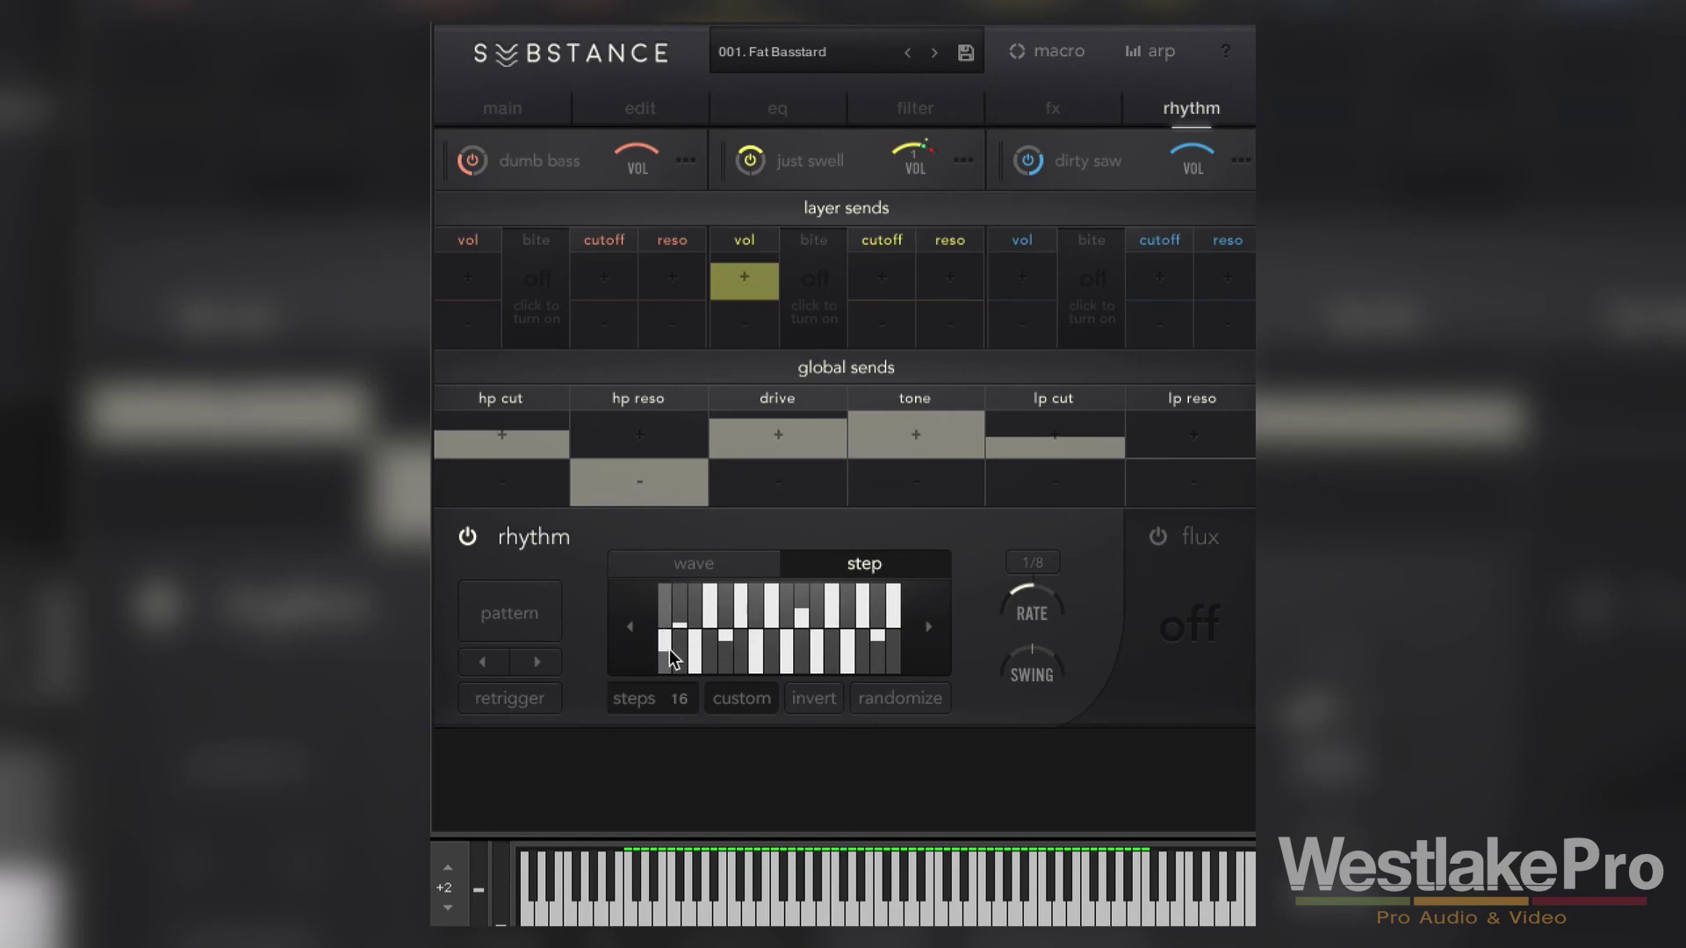